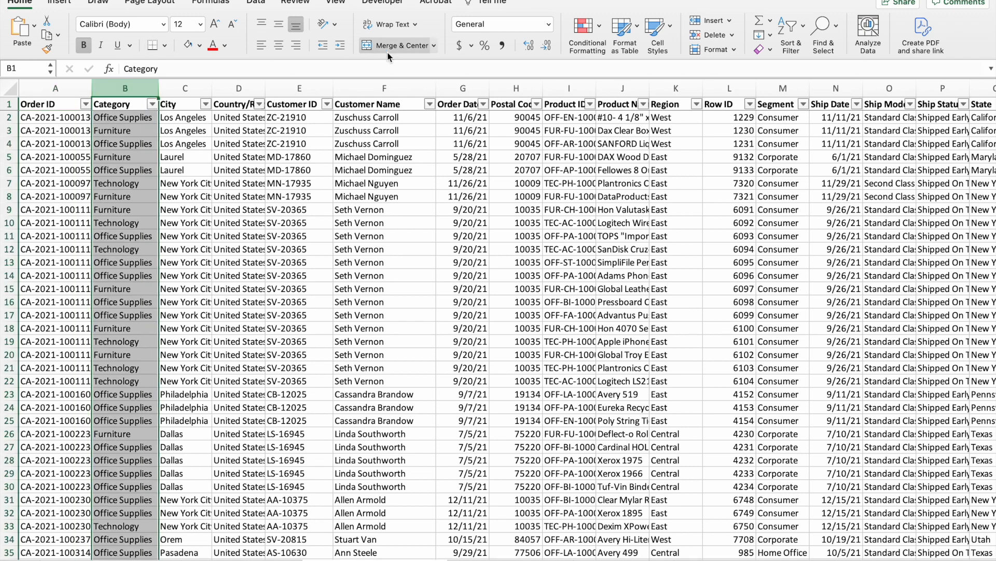
- Examine the dataset's columns, including Order Date, Postal Code, Region, and the measures from Profit through Profit Ratio
left_click(379, 86)
left_click(462, 85)
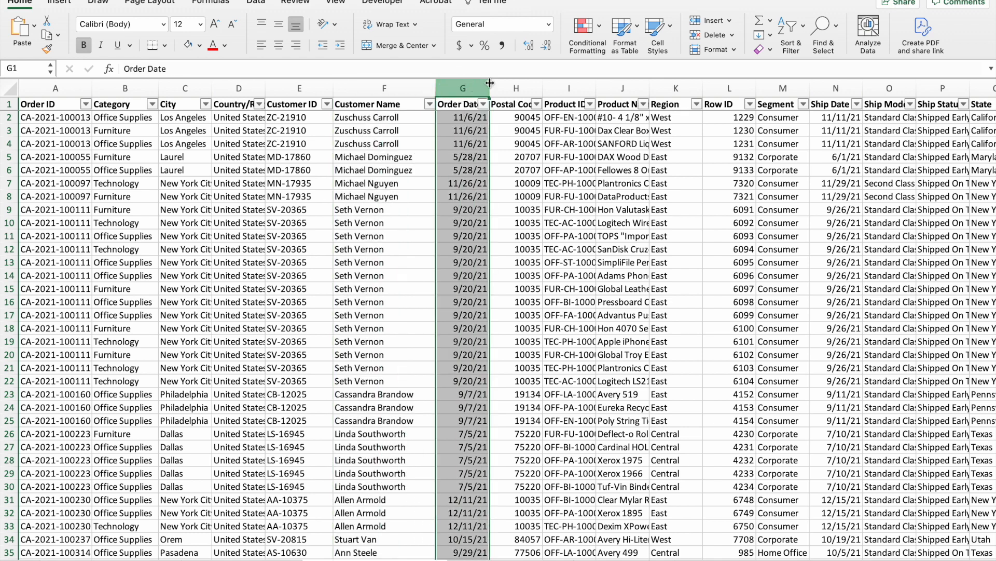
scroll(722, 127, "right", 2)
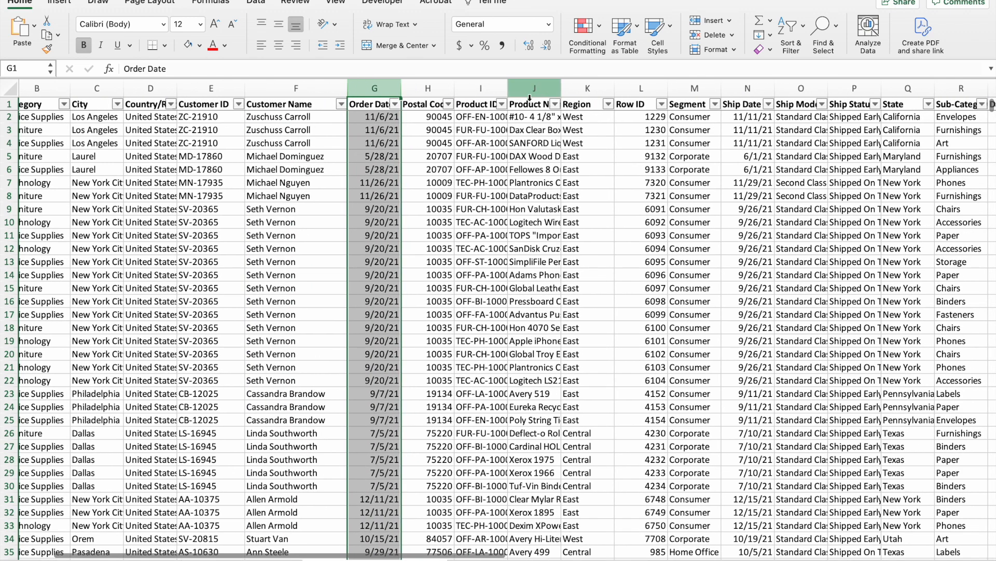
left_click(420, 88)
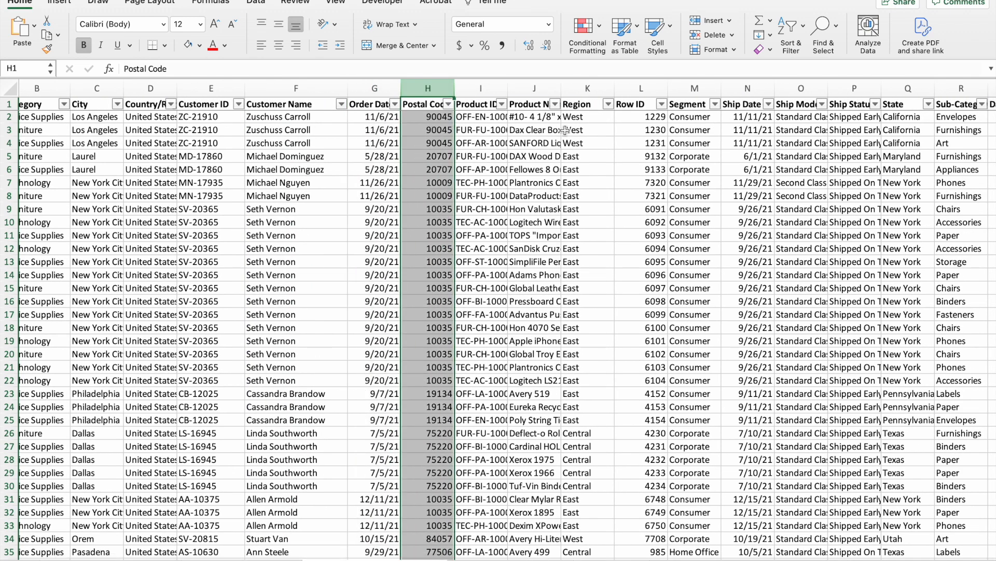
left_click(587, 85)
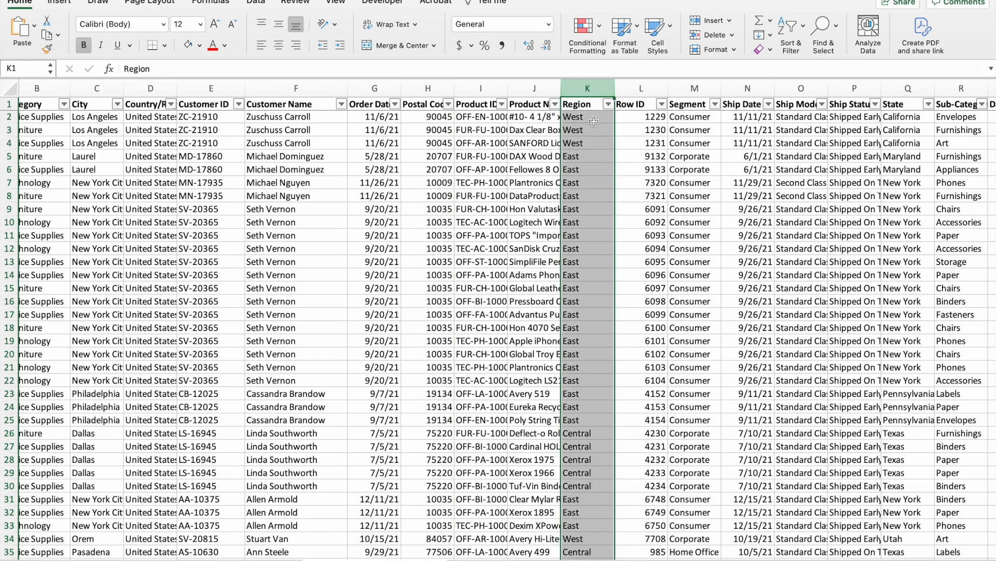
scroll(618, 120, "right", 10)
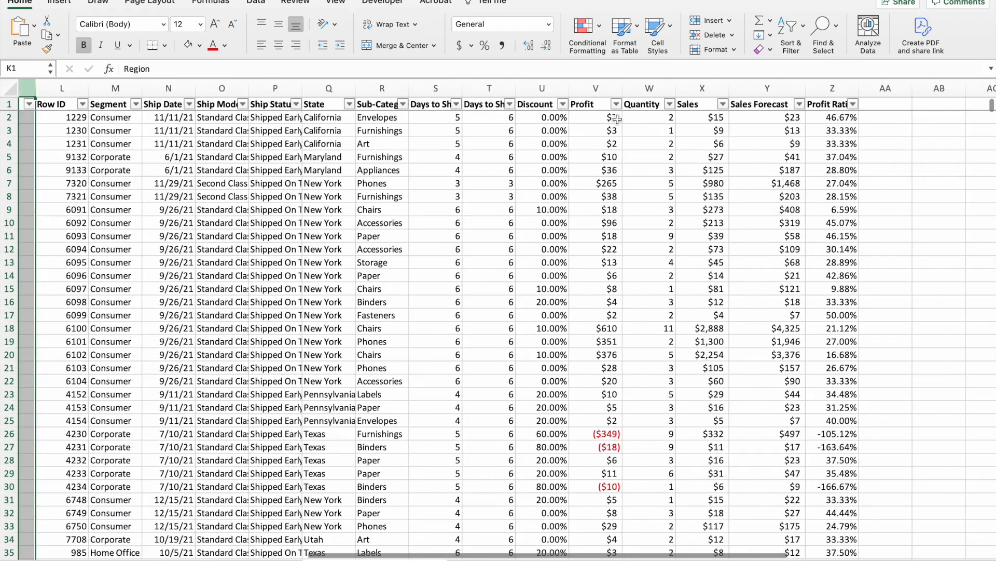
left_click_drag(596, 88, 846, 103)
left_click(842, 85)
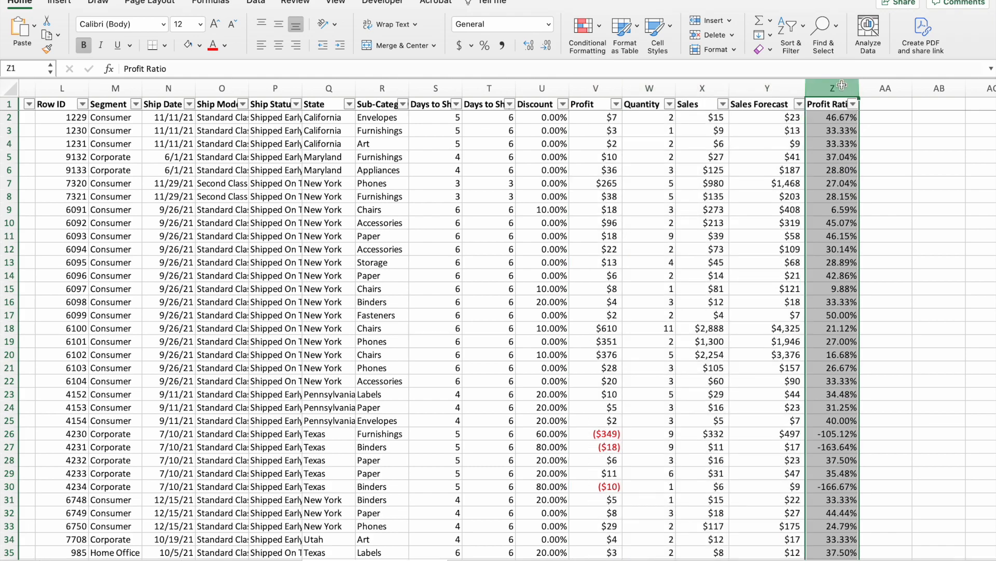
scroll(465, 166, "left", 11)
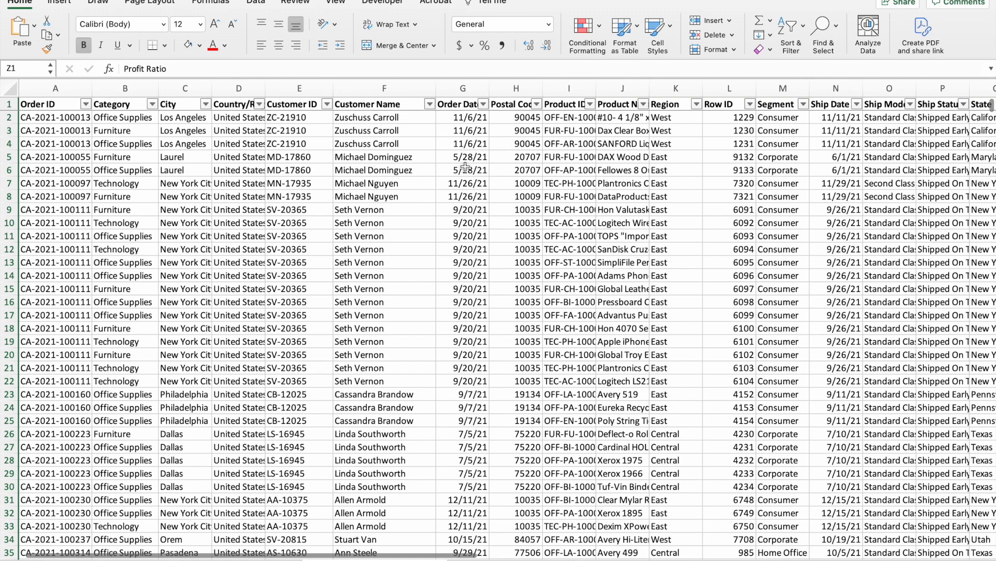
- Fill the Order ID header cell A1 with yellow
left_click(55, 103)
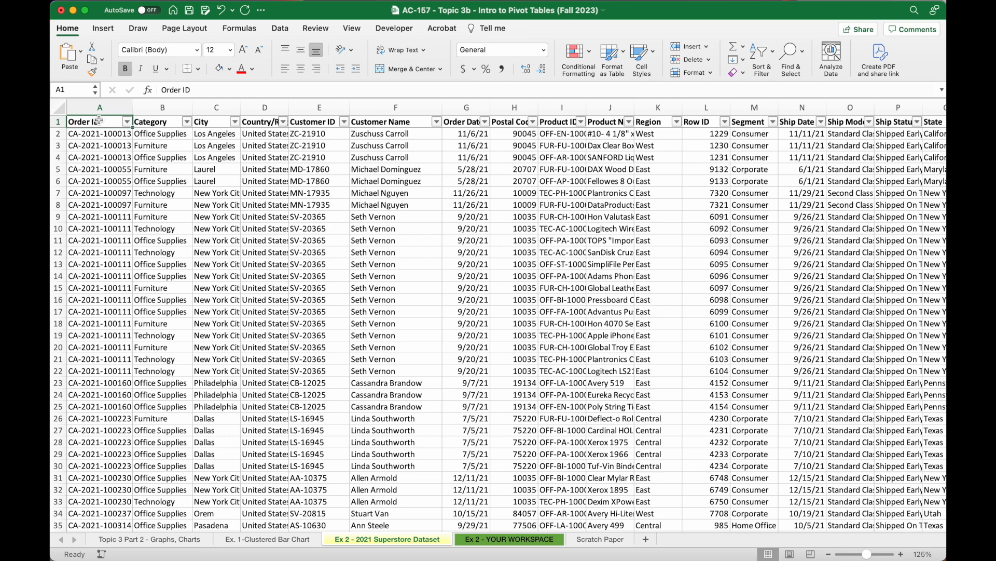
left_click(229, 69)
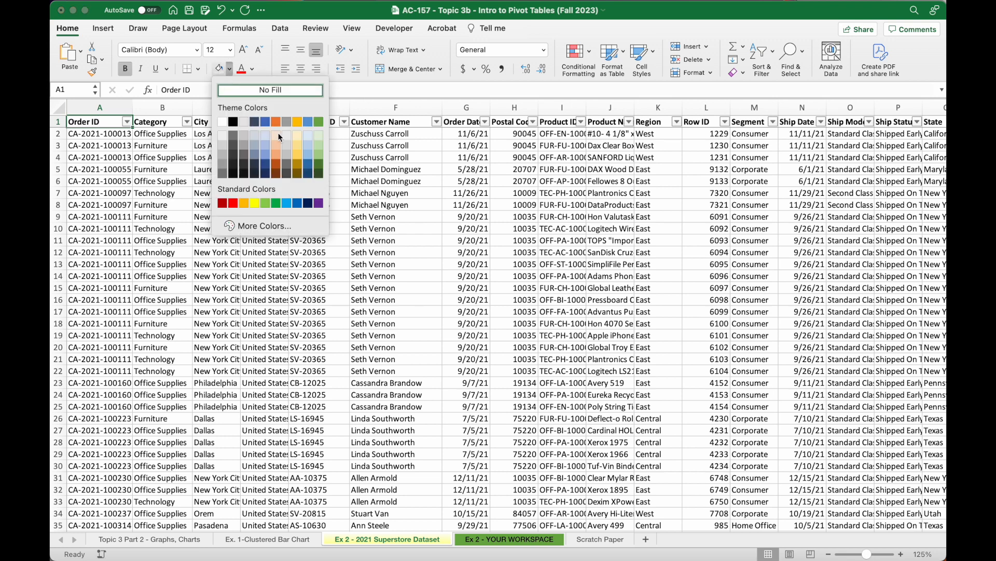
left_click(253, 204)
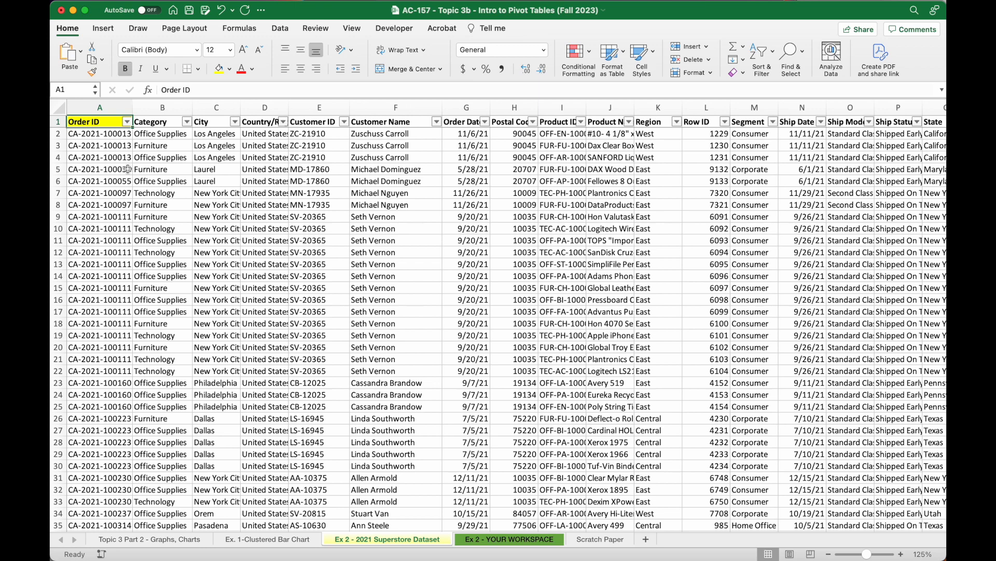
left_click_drag(111, 125, 565, 529)
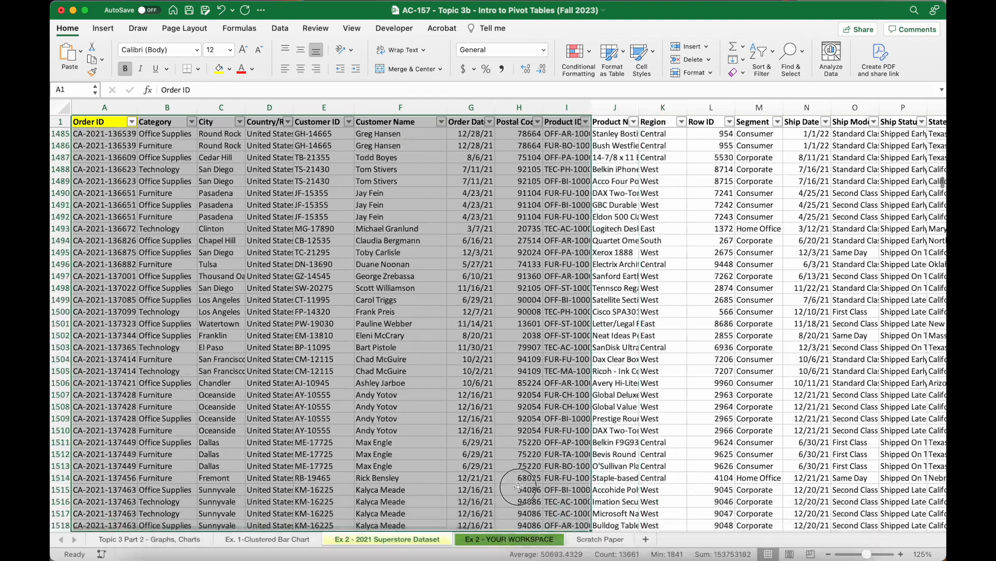
left_click(516, 487)
key("super+Up")
key("super+Up")
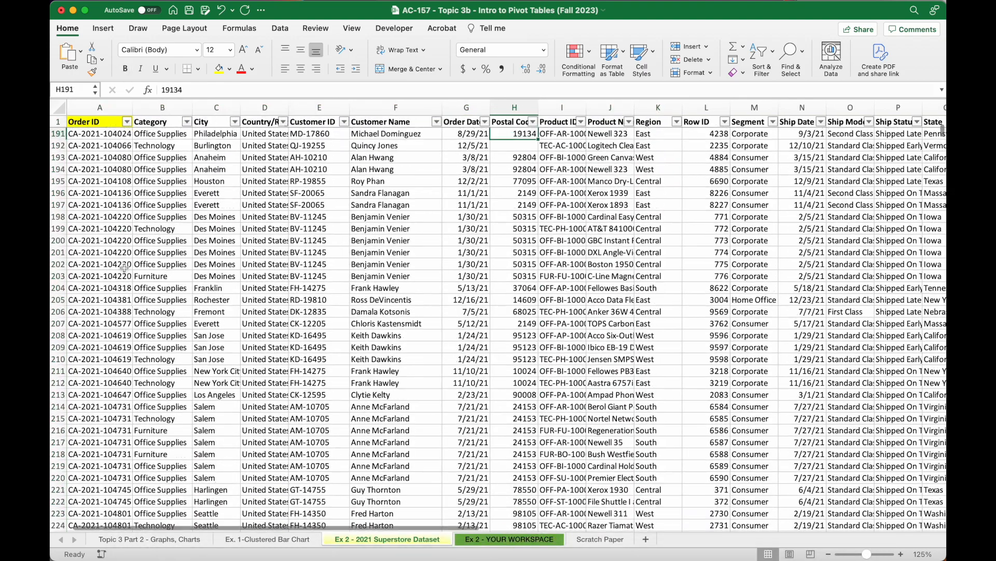
- Select the entire dataset from the Order ID header through the last Profit Ratio row and fill it yellow
left_click(105, 124)
key("Down")
left_click(106, 123)
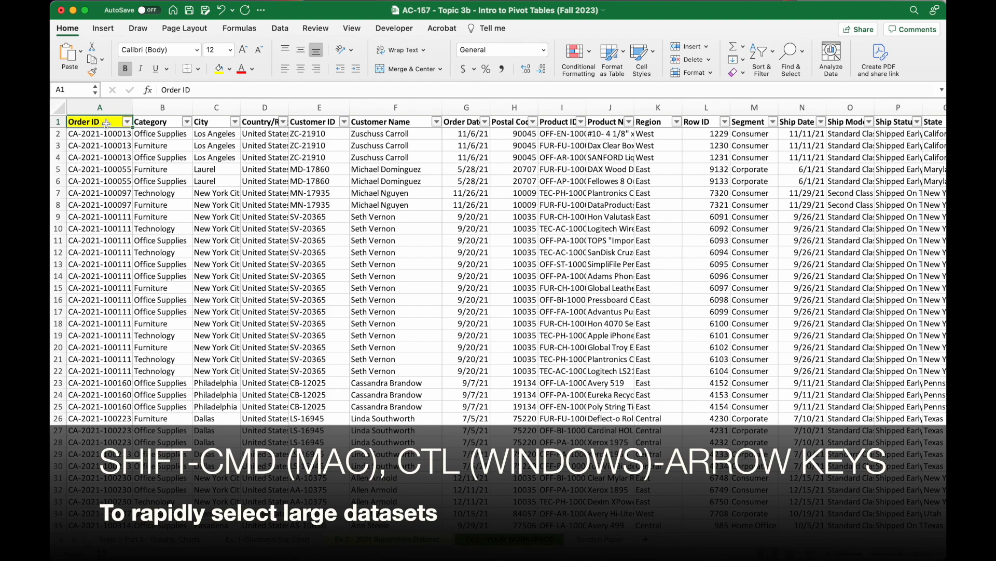
key("shift+super+Right")
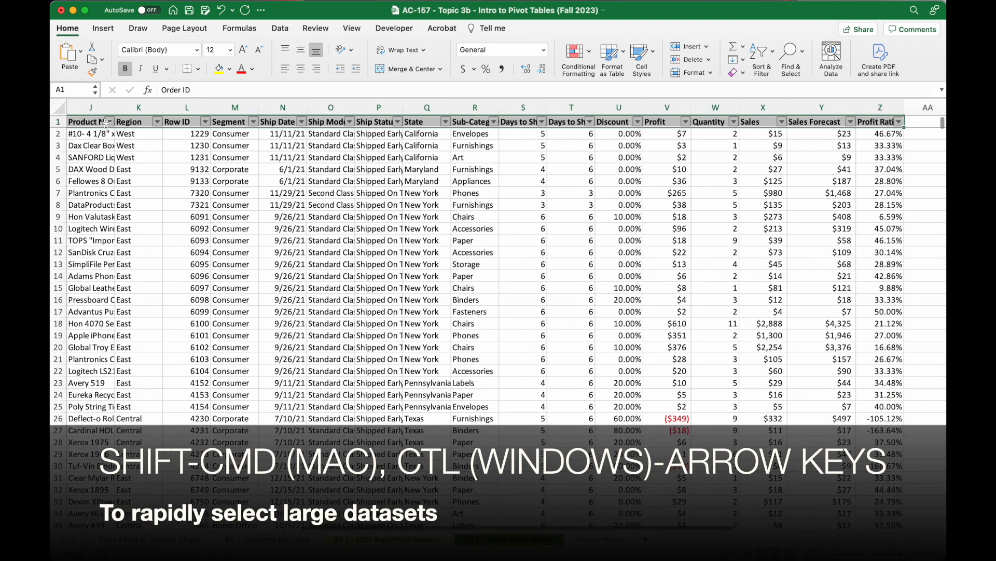
key("shift+super+Down")
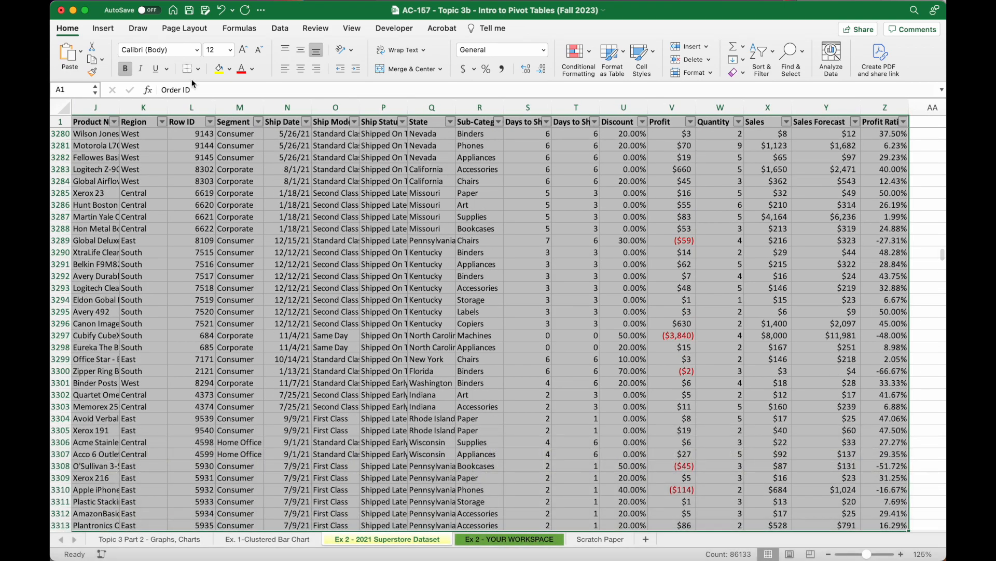
left_click(219, 72)
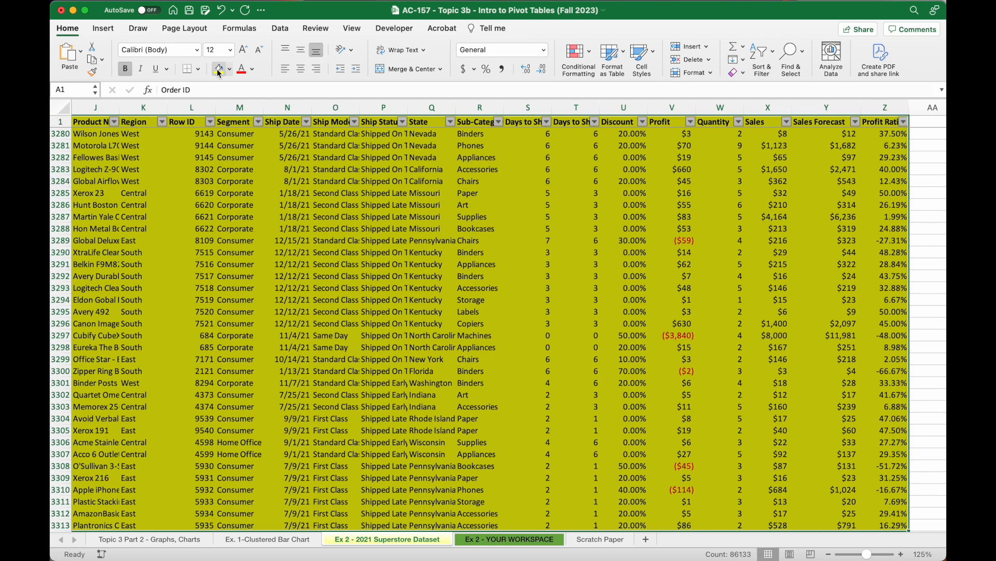
- Create a PivotTable from the Superstore dataset range $A$1:$Z$3313 on a new worksheet
left_click(97, 29)
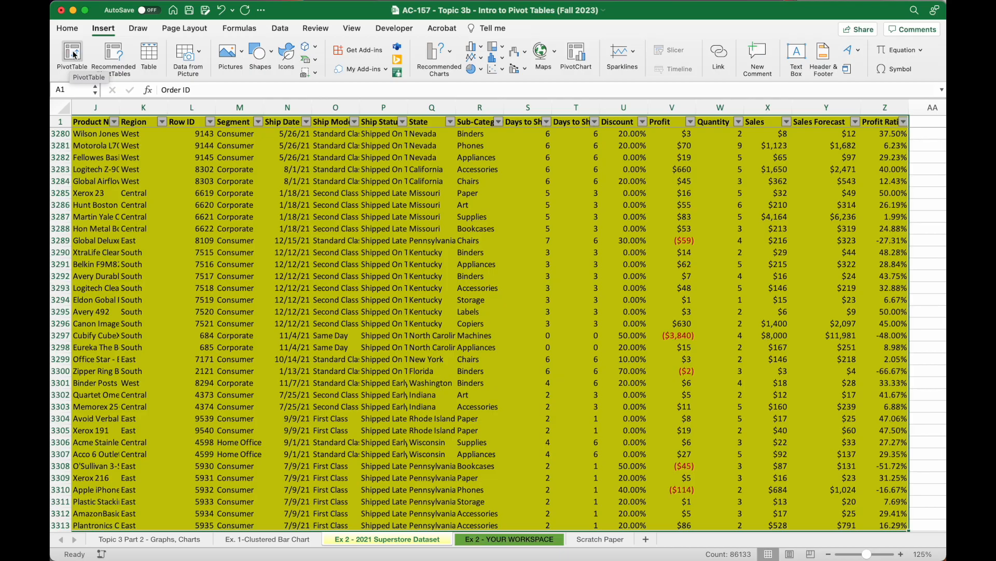
left_click(267, 170)
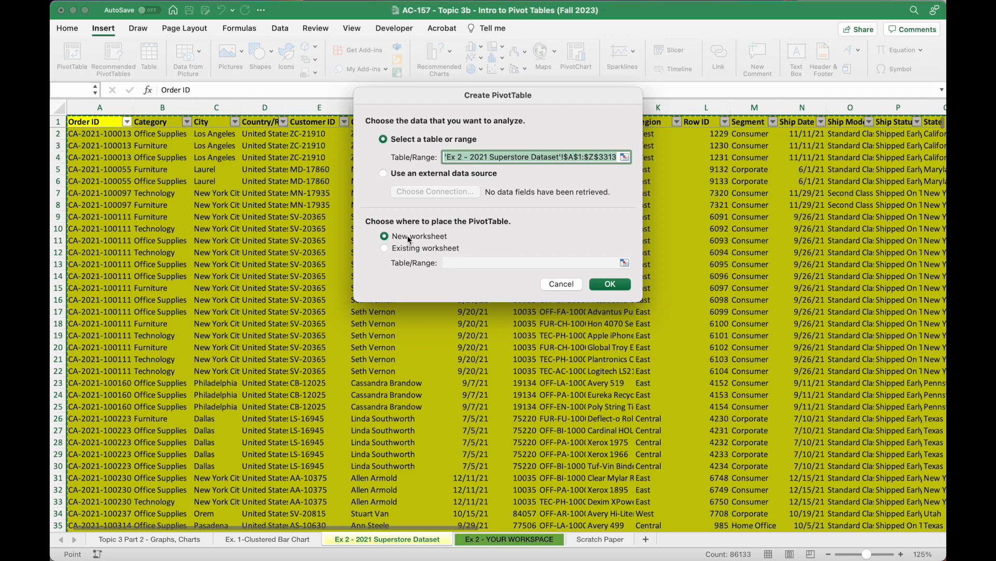
left_click(613, 285)
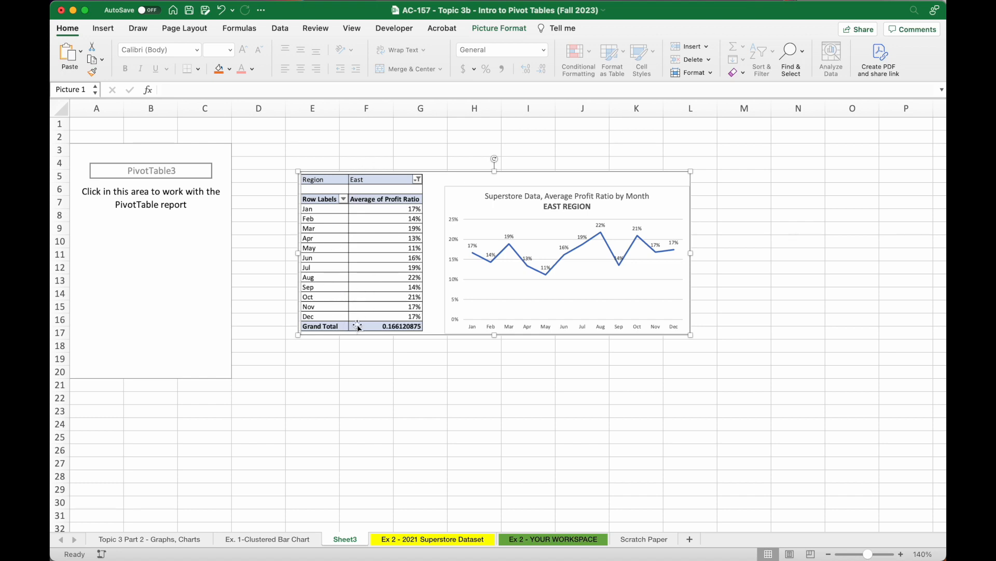
- Shift the reference picture slightly closer to the empty PivotTable and activate the PivotTable to show its field list
left_click_drag(359, 328, 348, 330)
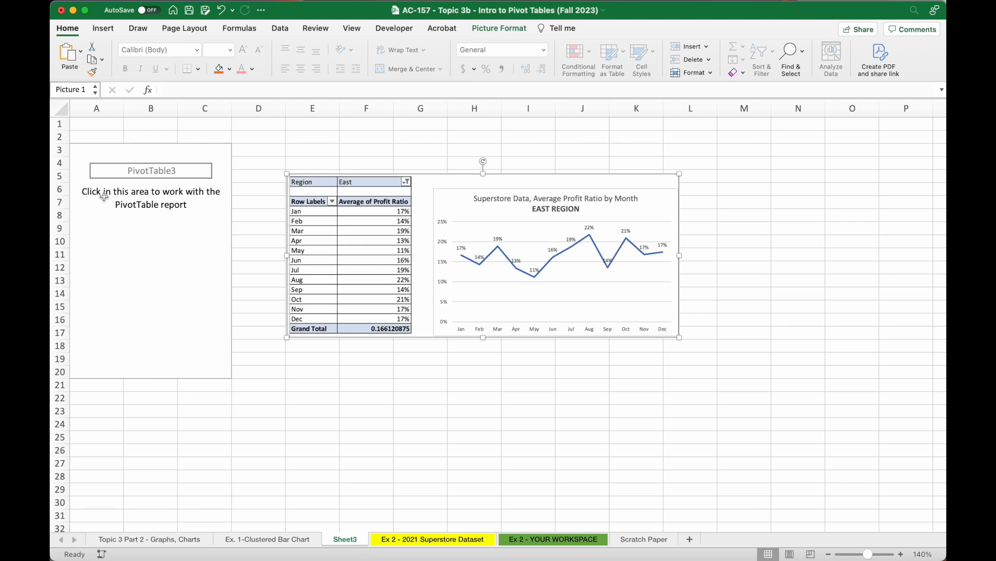
left_click(160, 206)
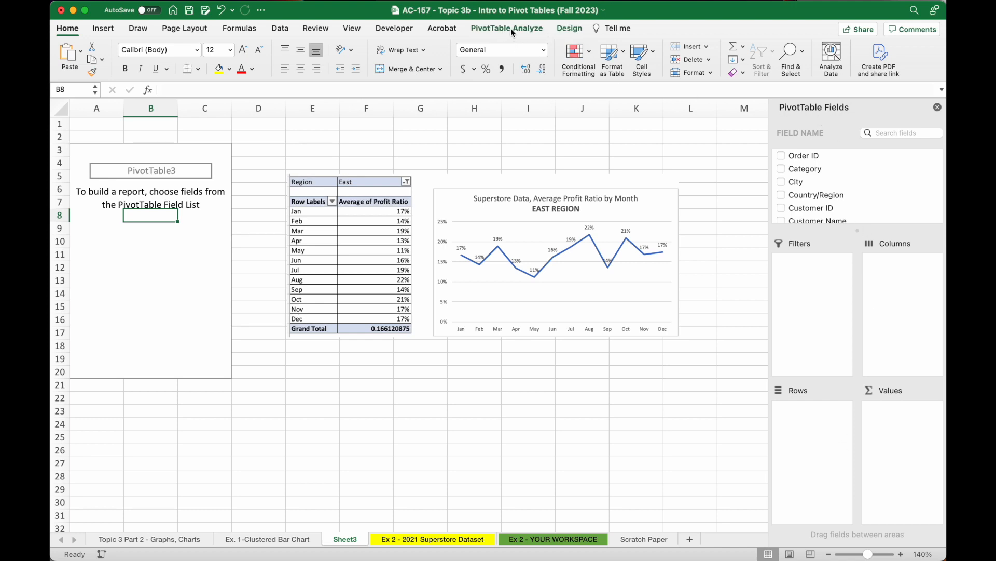
left_click(573, 30)
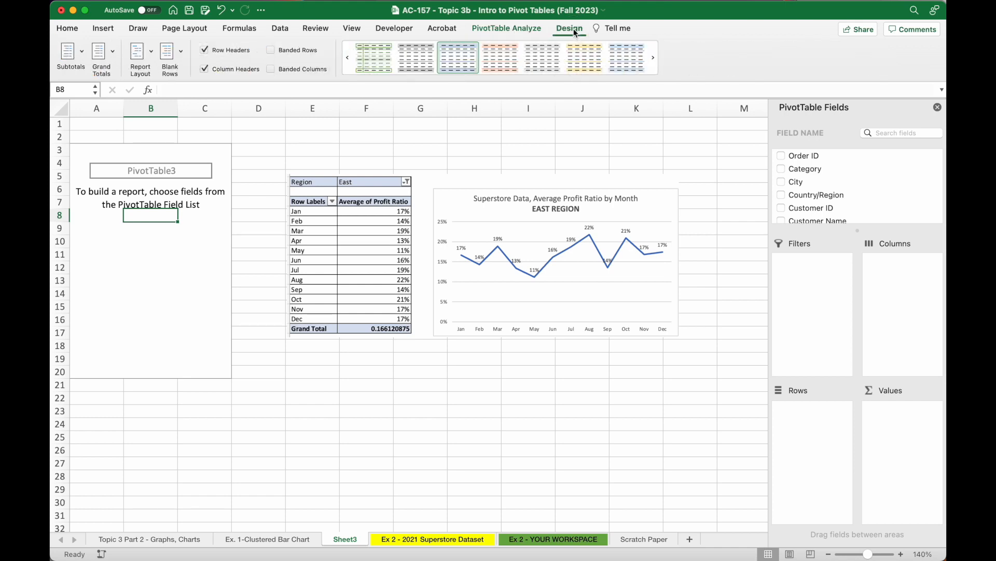
left_click(521, 30)
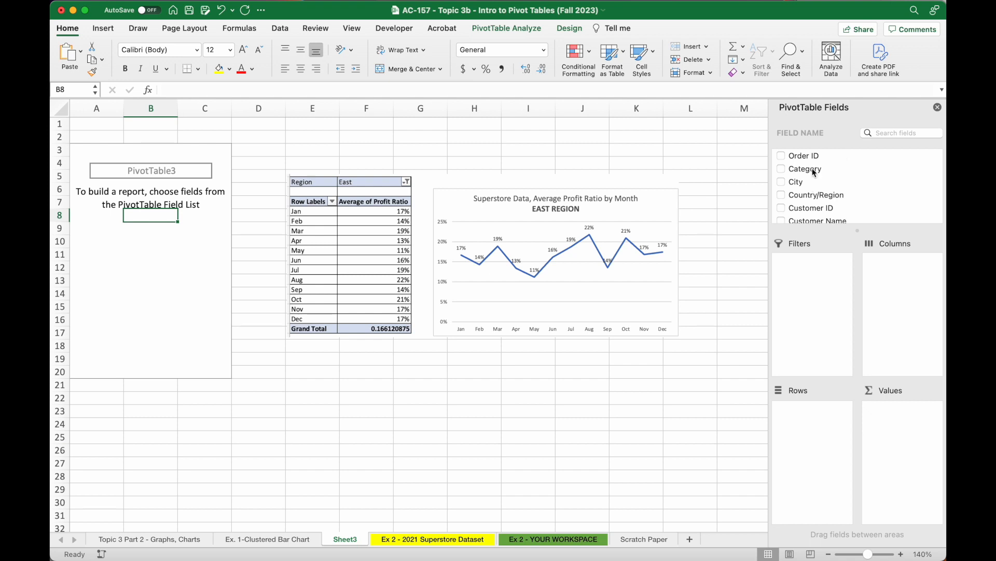
- Add the Order Date, Region and Profit Ratio fields to the PivotTable
scroll(823, 192, "down", 3)
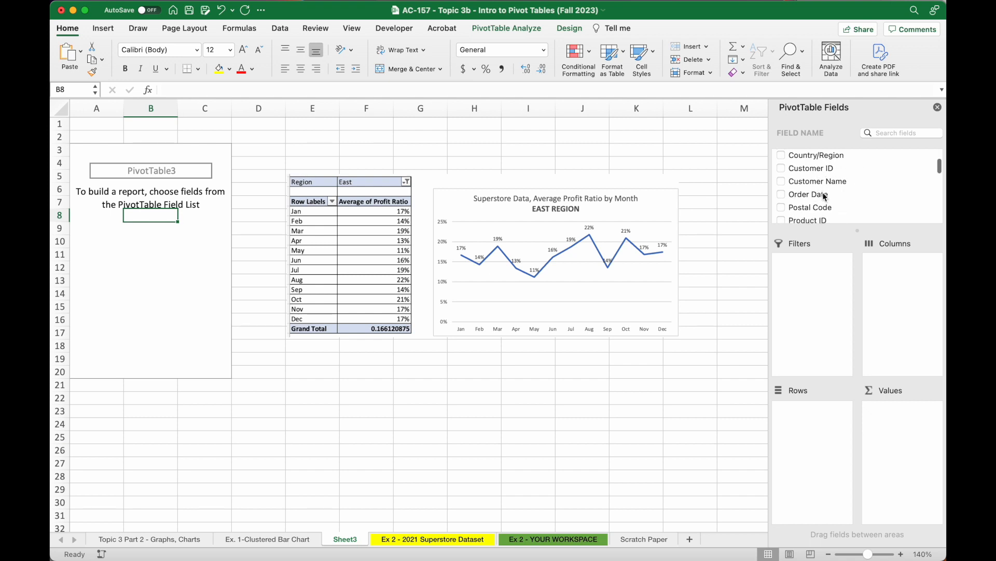
left_click(784, 163)
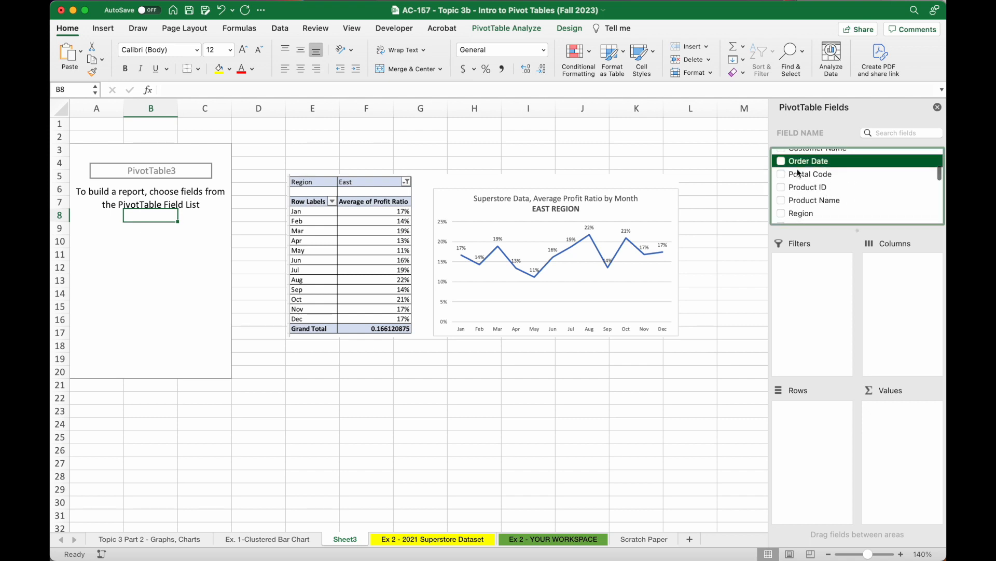
left_click(783, 217)
scroll(794, 213, "down", 5)
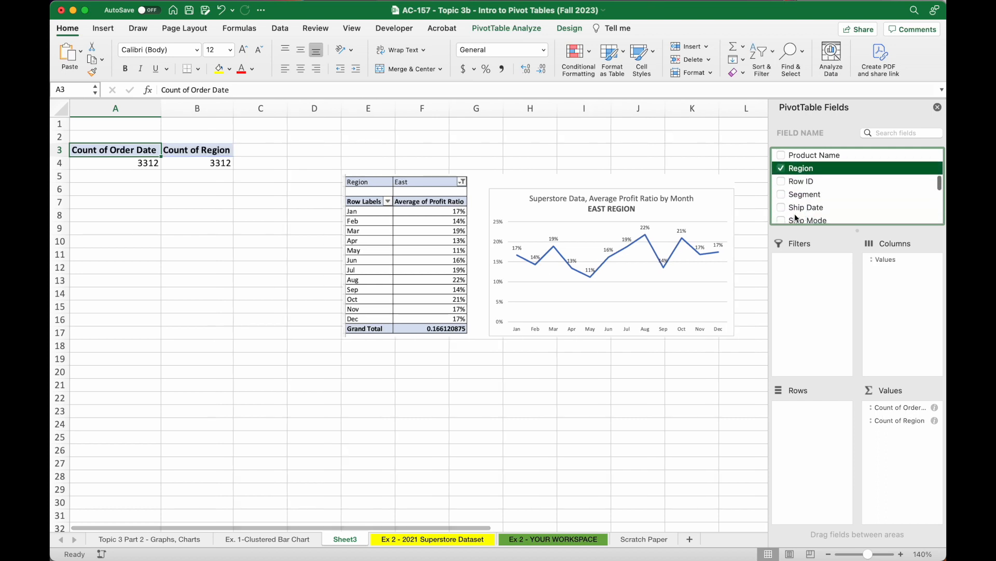
scroll(797, 213, "down", 5)
left_click(783, 217)
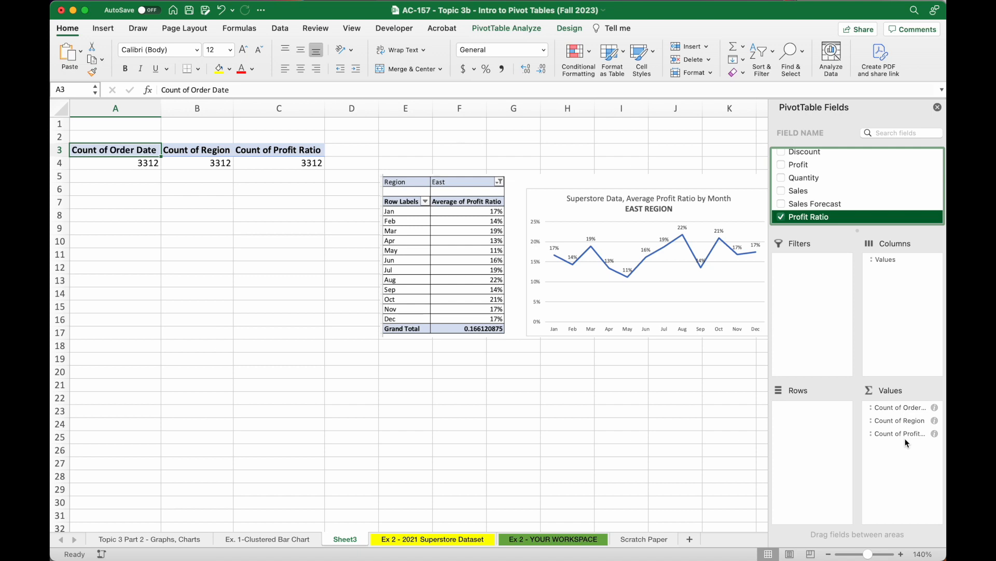
- Move the Order Date field out of the PivotTable's values and into its rows
mouse_move(900, 408)
left_mouse_down()
mouse_move(906, 375)
mouse_move(899, 426)
left_mouse_up()
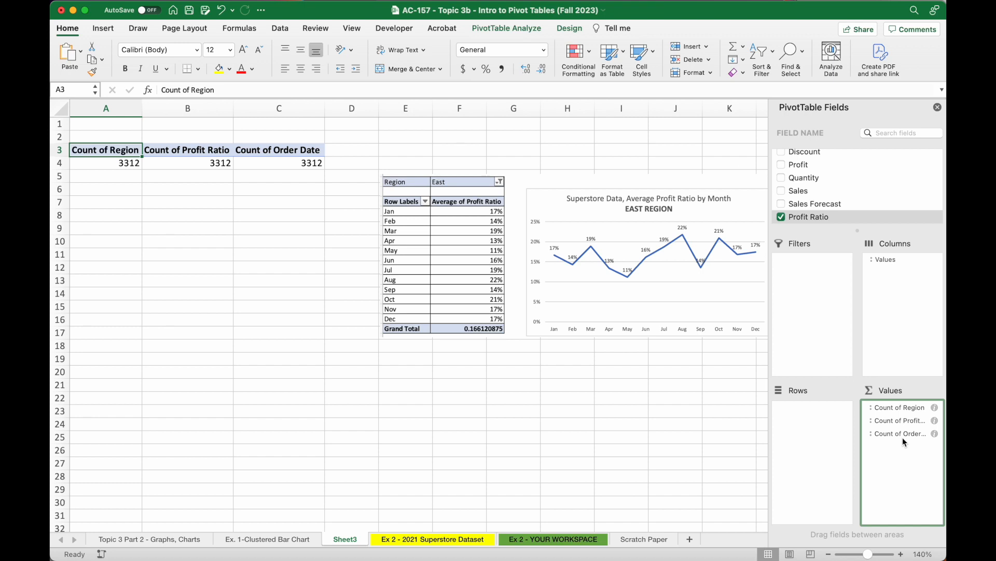
left_click_drag(900, 433, 816, 278)
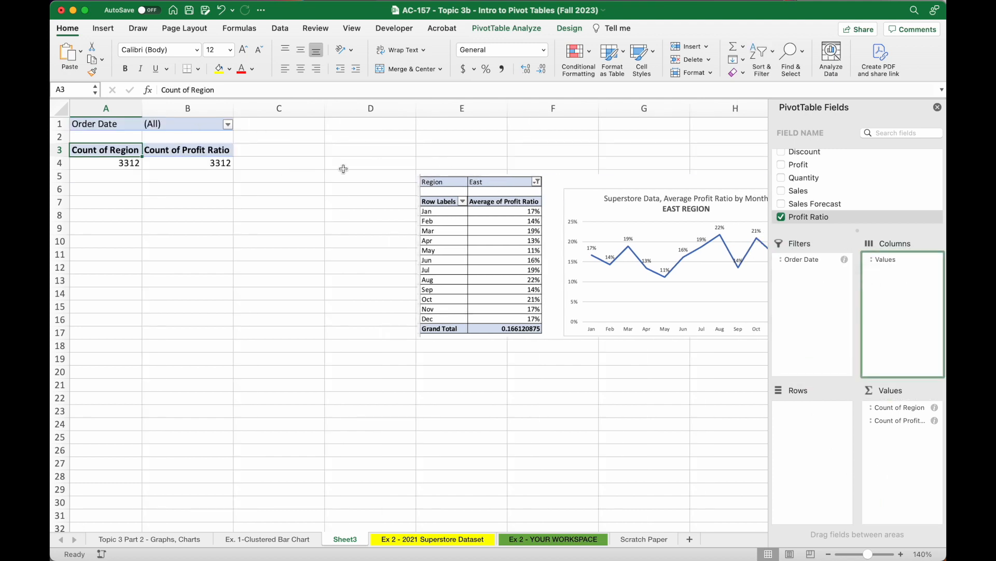
left_click_drag(904, 260, 902, 282)
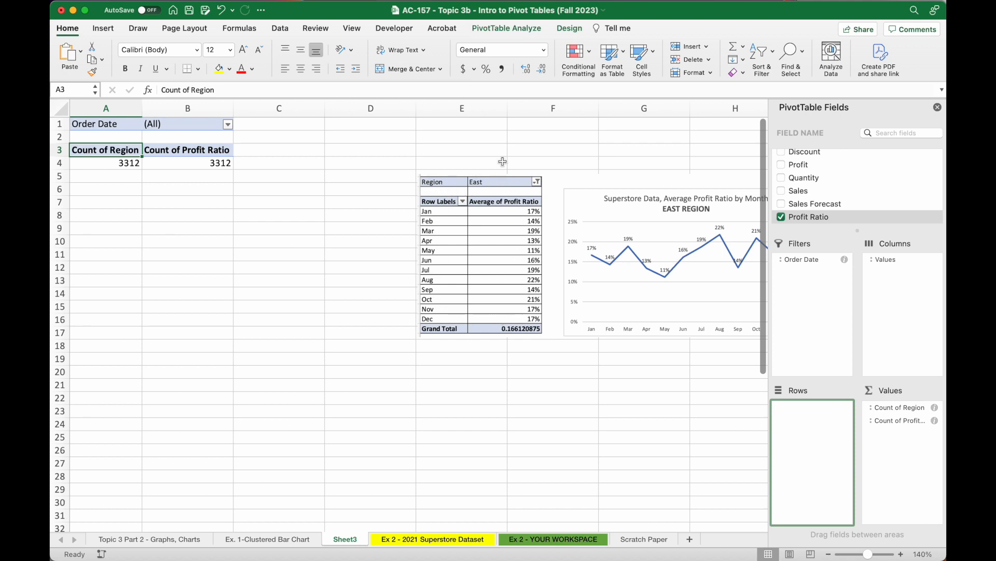
left_click(899, 445)
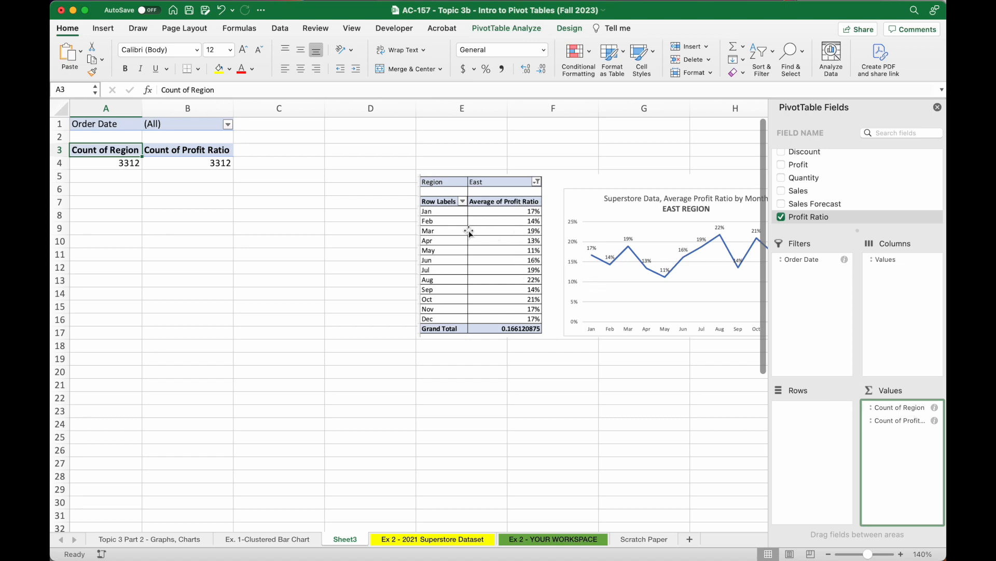
left_click_drag(802, 259, 808, 412)
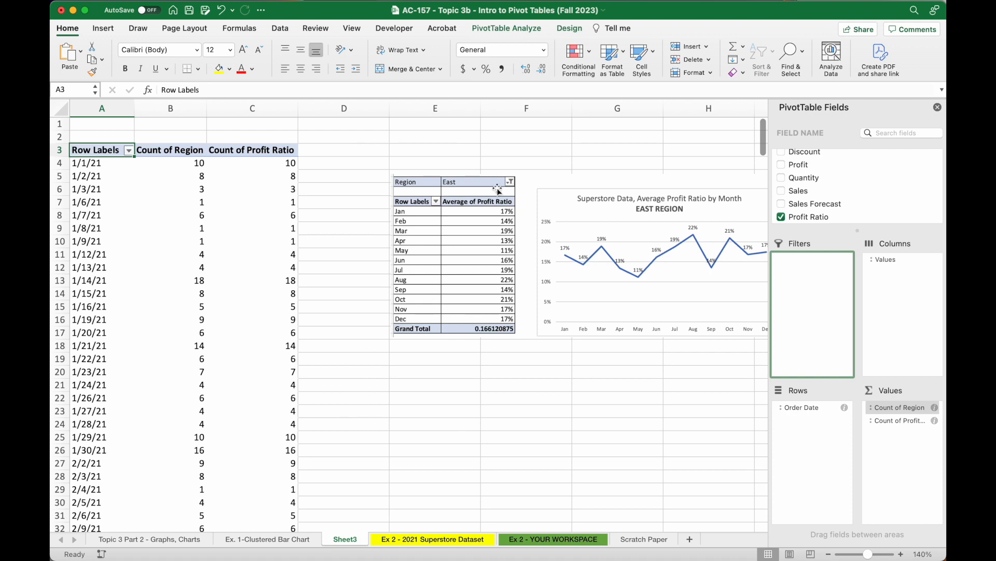
- Move the Region field from the PivotTable's values to its filters
left_click_drag(112, 177, 99, 293)
left_click_drag(170, 108, 249, 113)
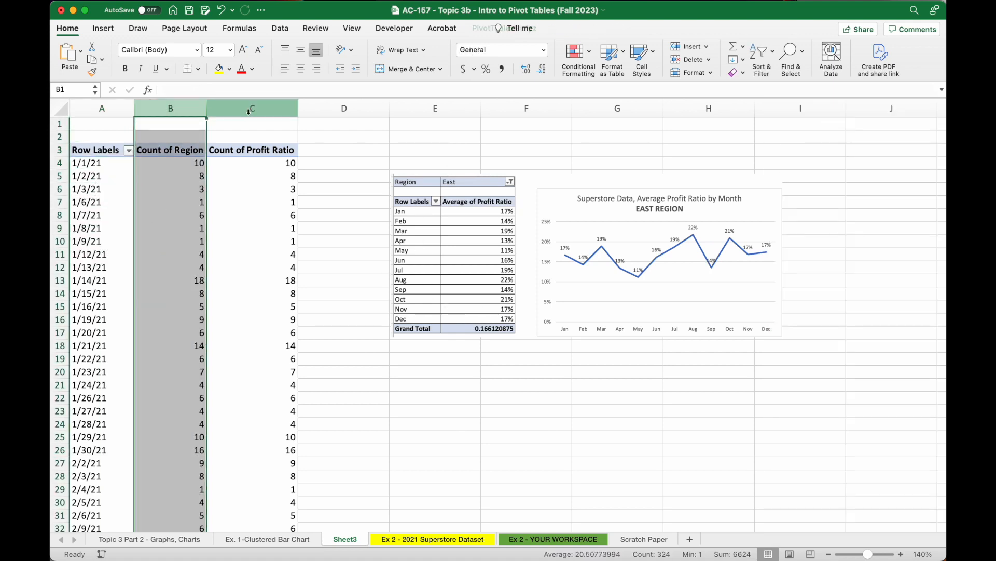
left_click(249, 114)
left_click(197, 188)
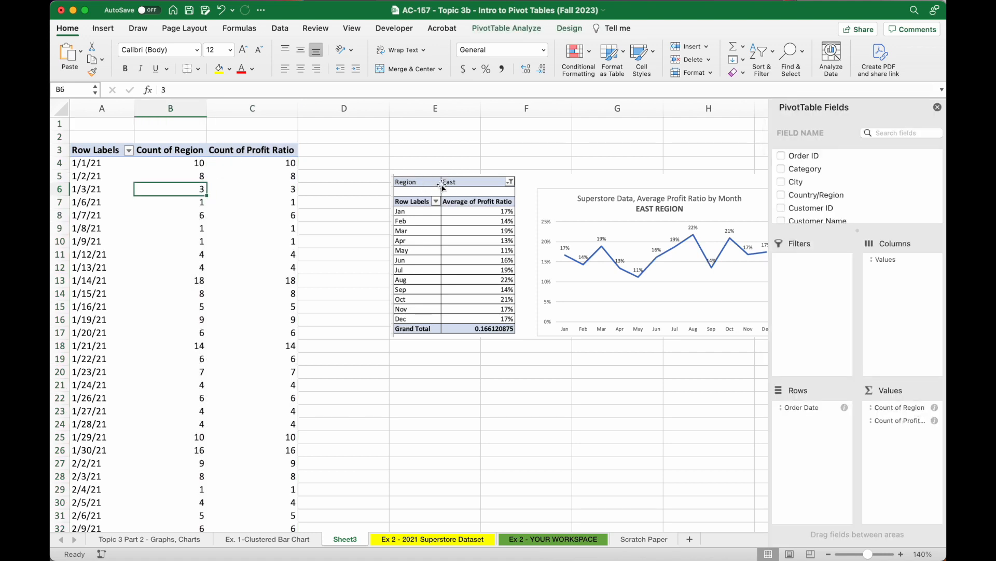
left_click_drag(903, 407, 798, 267)
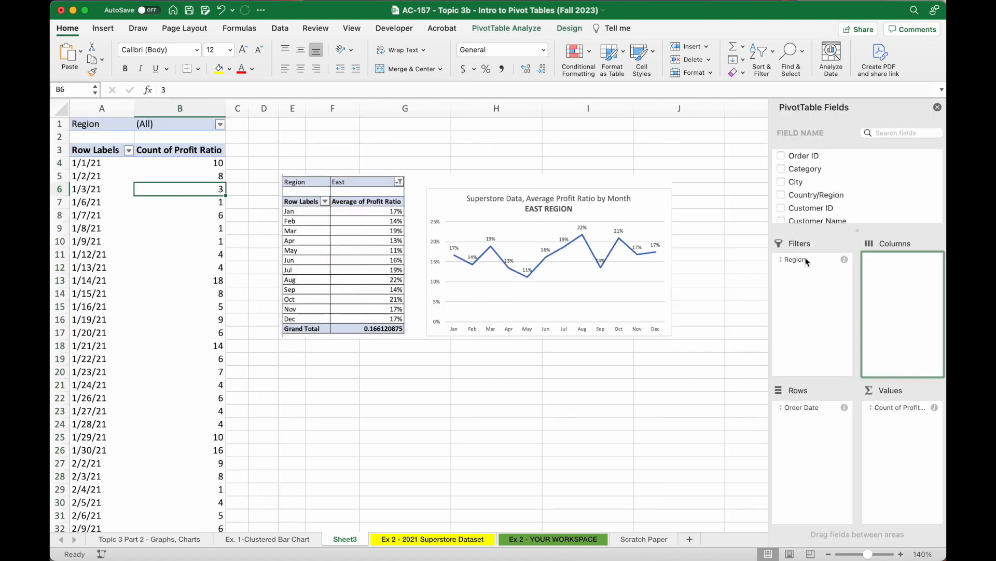
- Check the Region filter's choices and look through the daily Order Date rows of the PivotTable
left_click(220, 124)
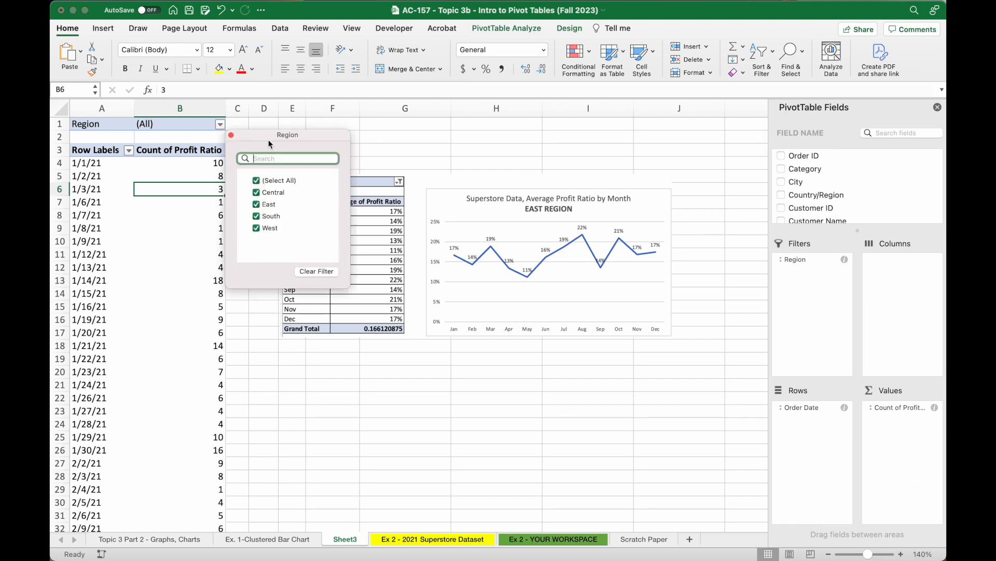
left_click(231, 135)
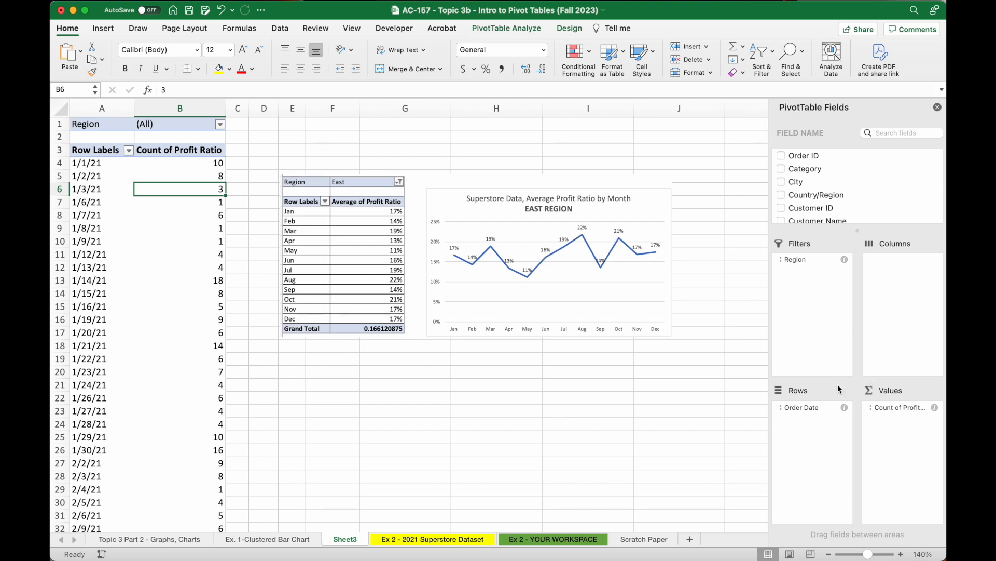
scroll(143, 256, "down", 18)
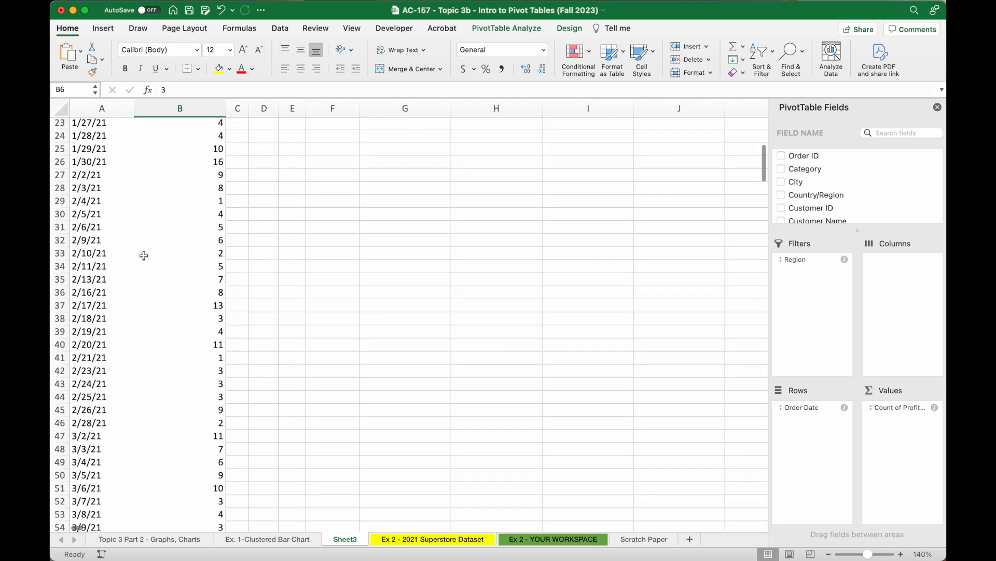
scroll(143, 255, "up", 20)
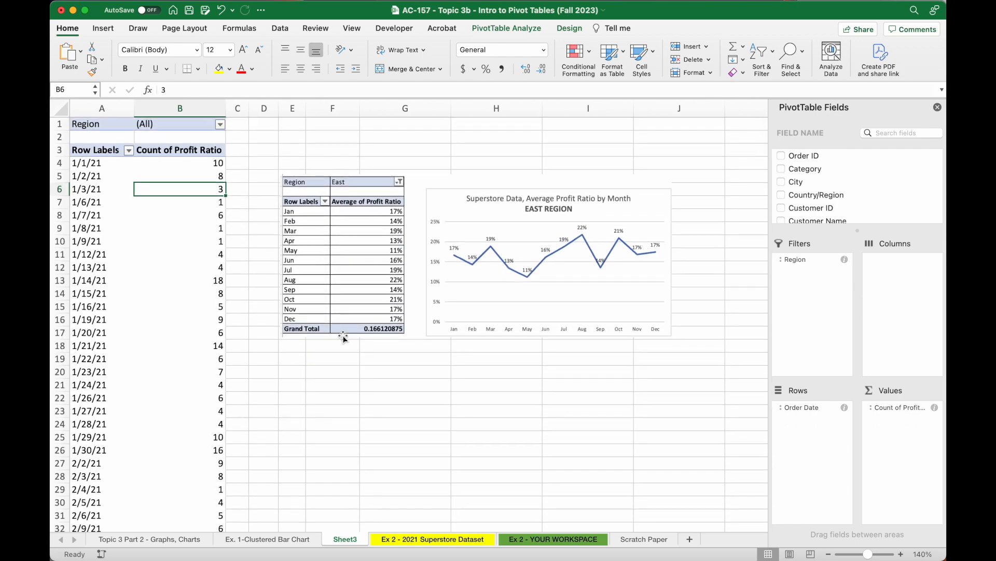
scroll(133, 285, "down", 3)
scroll(133, 289, "up", 3)
scroll(97, 280, "down", 20)
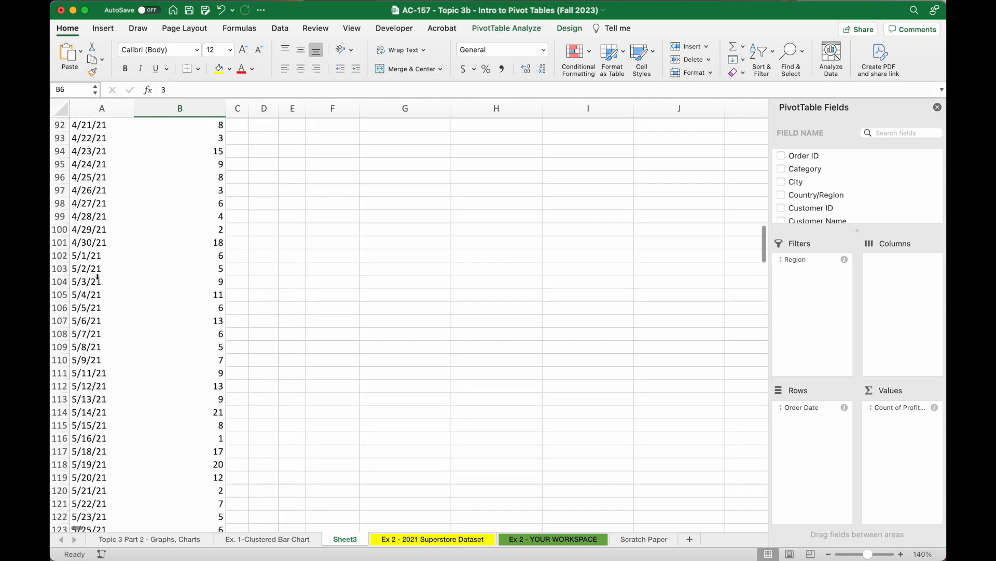
scroll(98, 277, "down", 9)
scroll(98, 277, "up", 20)
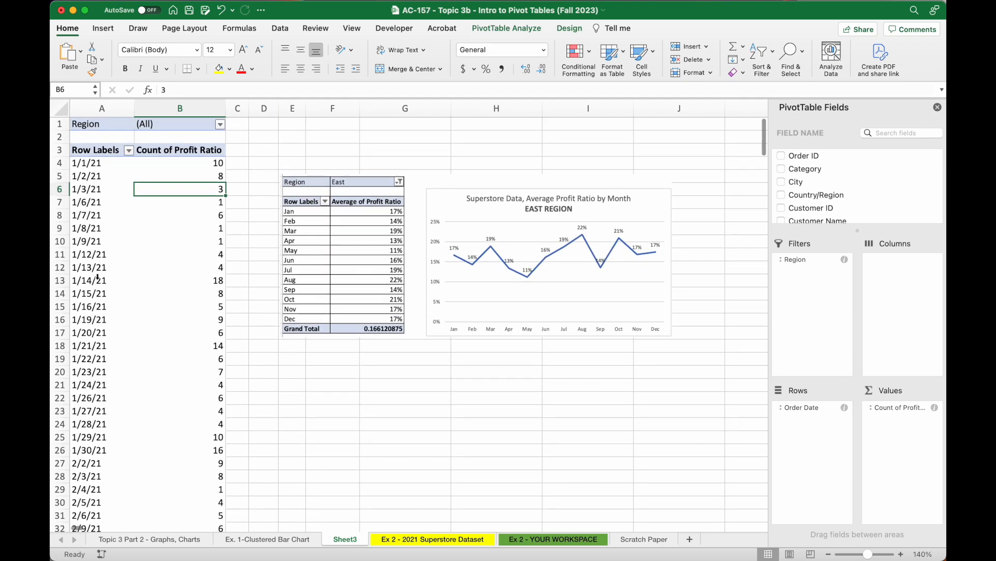
- Group the Order Date row labels by Months from a date cell and undo that grouping
left_click(106, 214)
right_click(93, 242)
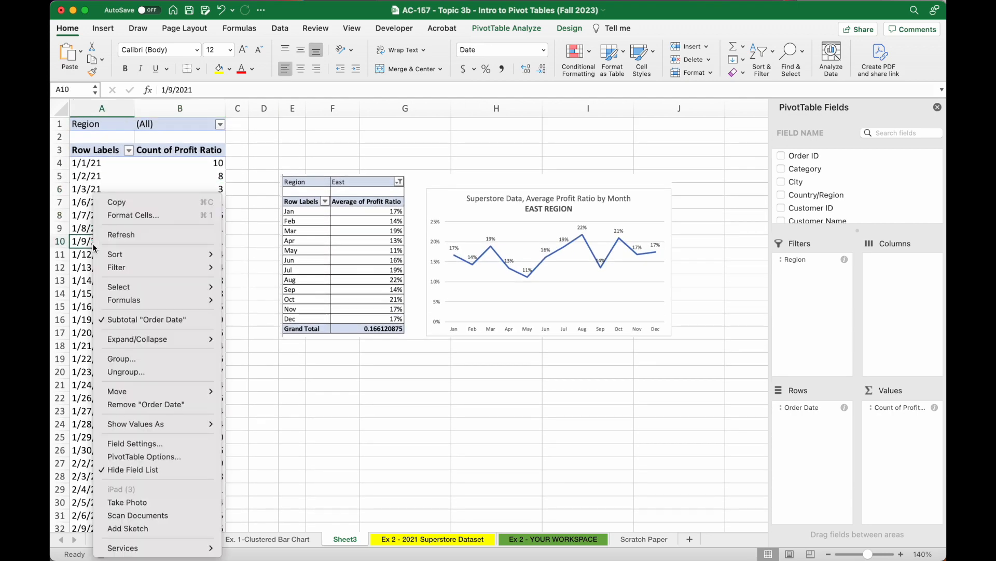
left_click(130, 360)
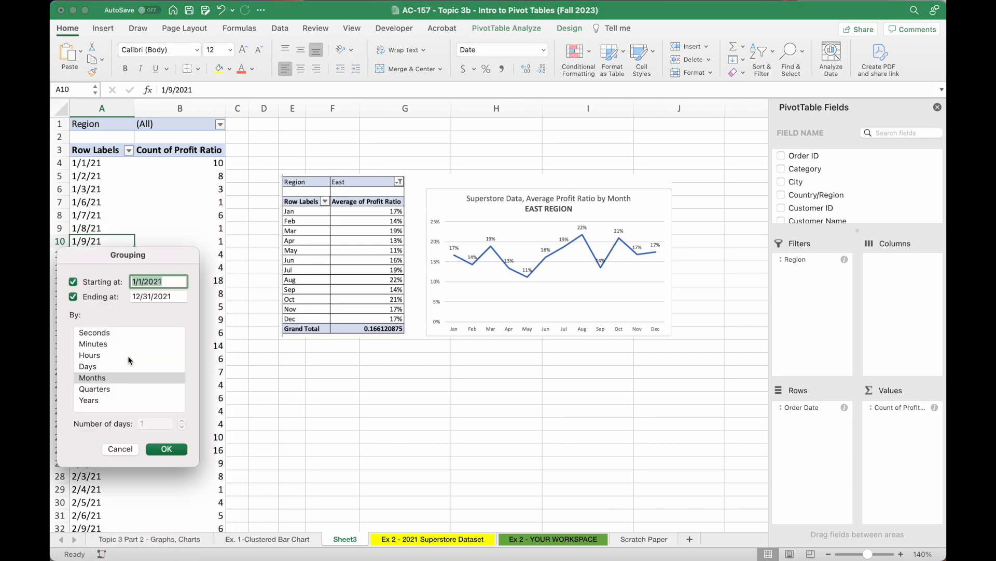
left_click(104, 378)
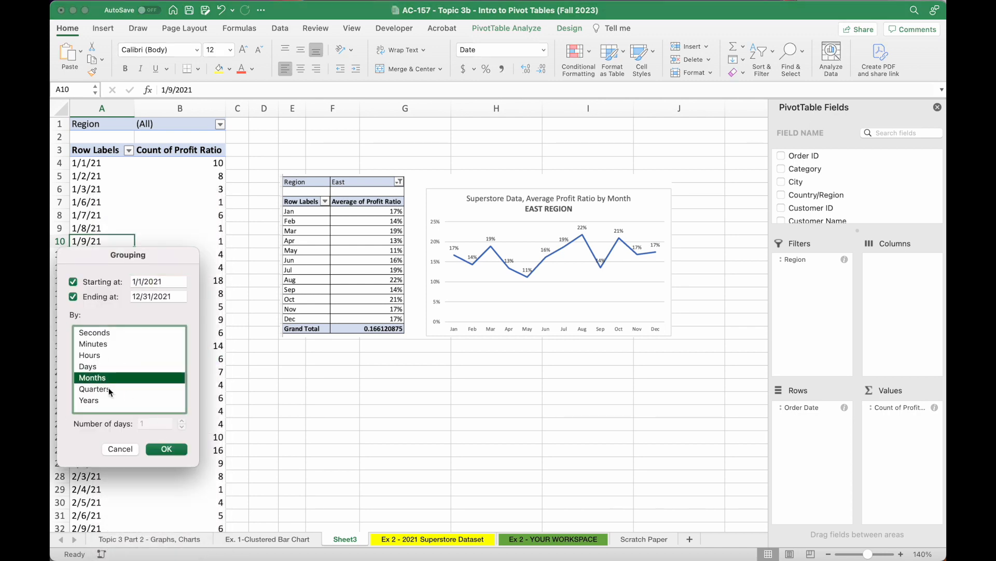
left_click(162, 449)
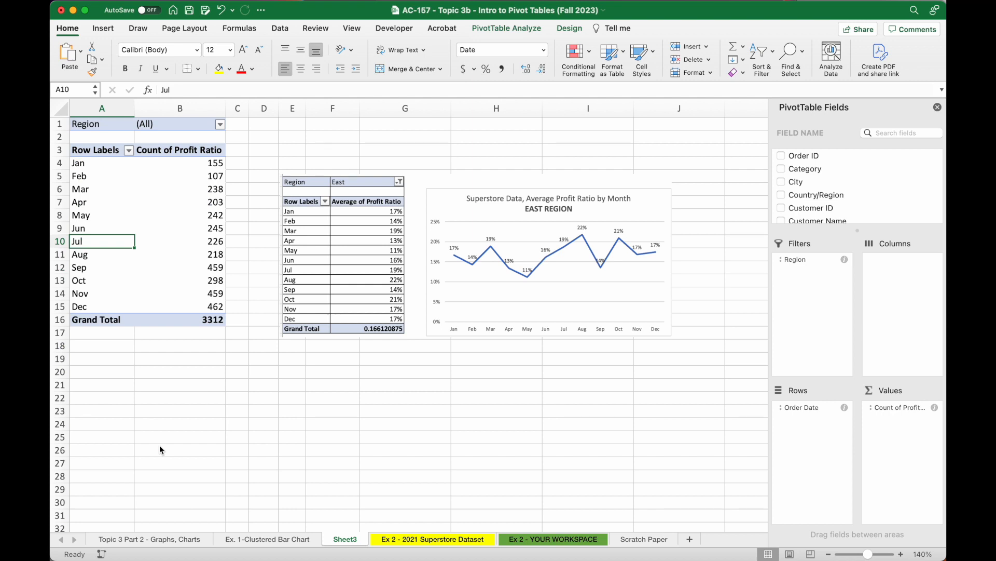
key("super+z")
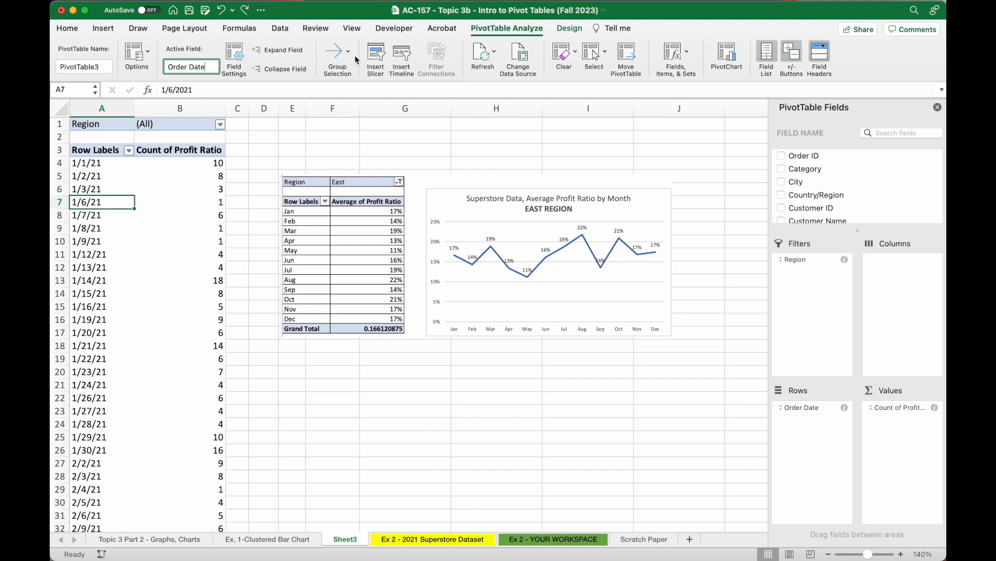
- Group the Order Date field by Months using the Group Field command
left_click(518, 29)
left_click(518, 29)
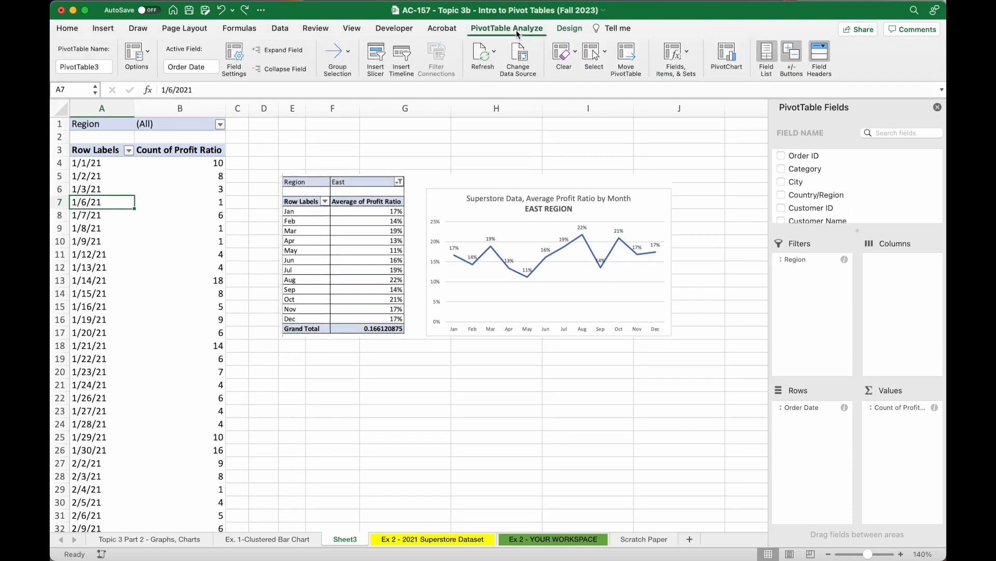
left_click(348, 53)
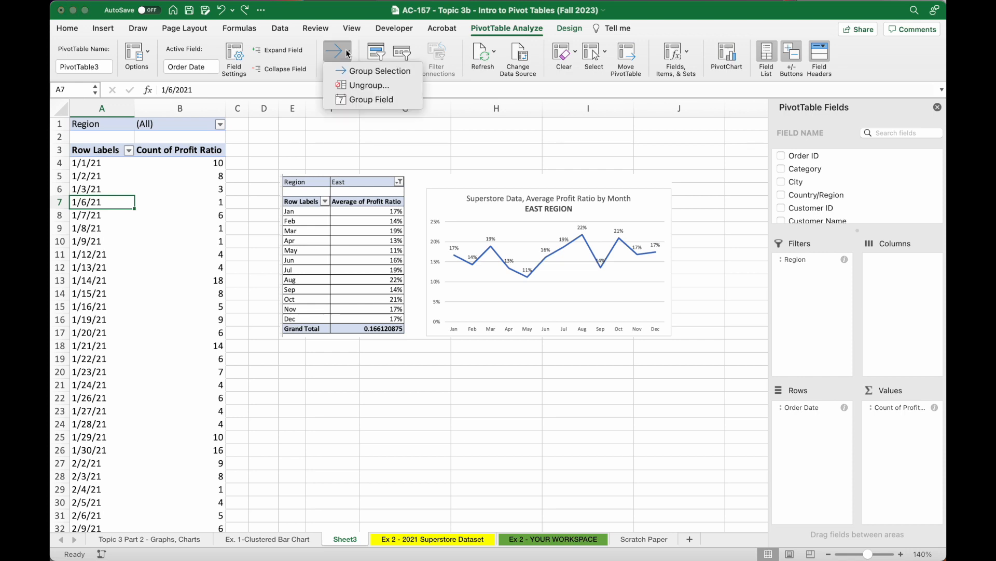
left_click(369, 99)
left_click(484, 218)
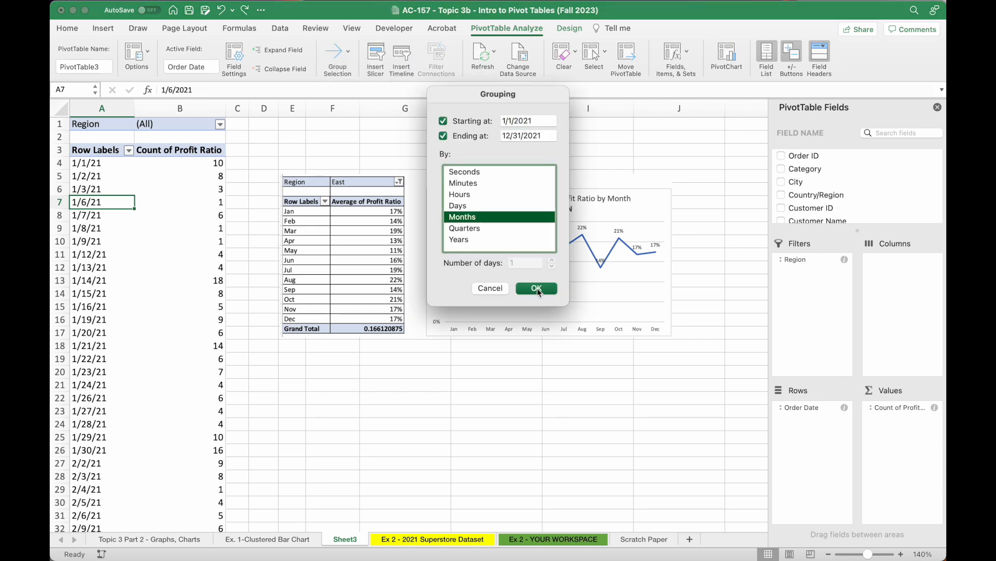
left_click(537, 288)
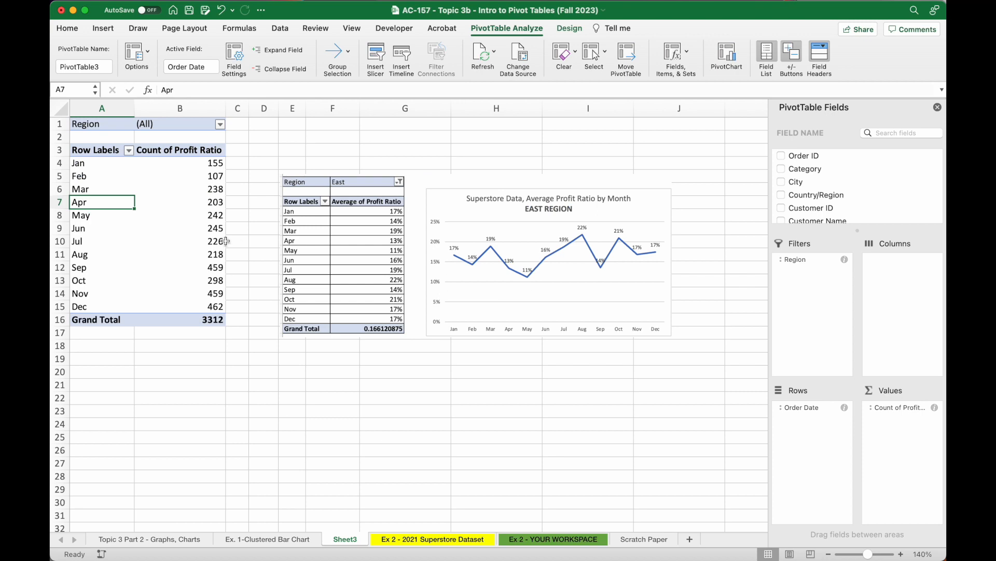
right_click(106, 179)
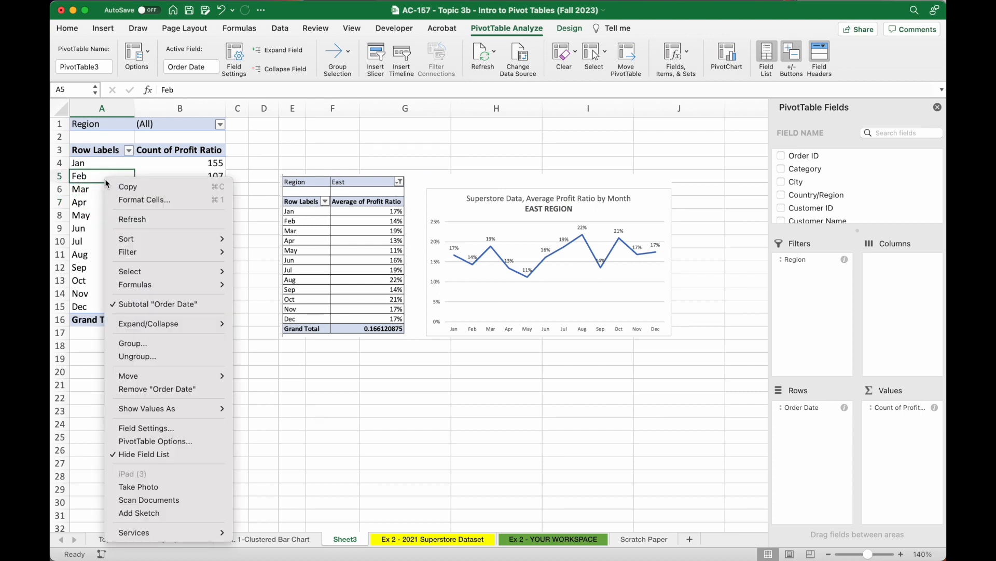
left_click(99, 188)
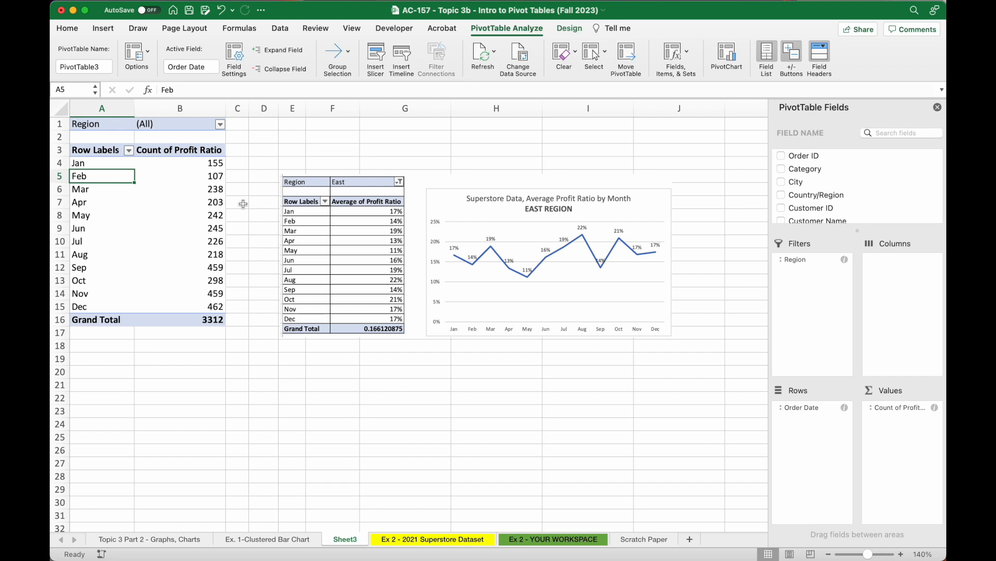
- Move the reference picture up and closer to the PivotTable, and reactivate the PivotTable
left_click_drag(319, 210, 291, 183)
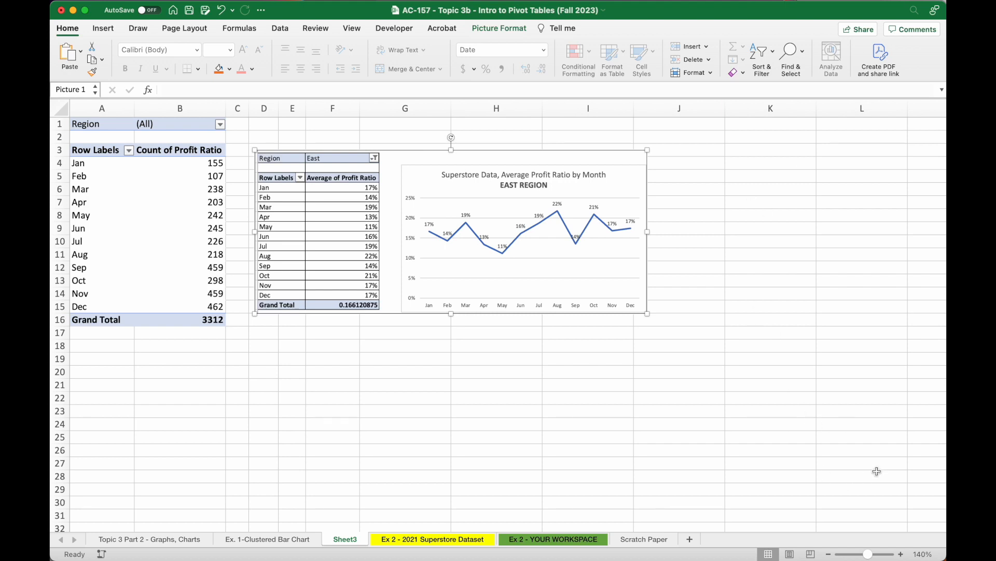
left_click(192, 203)
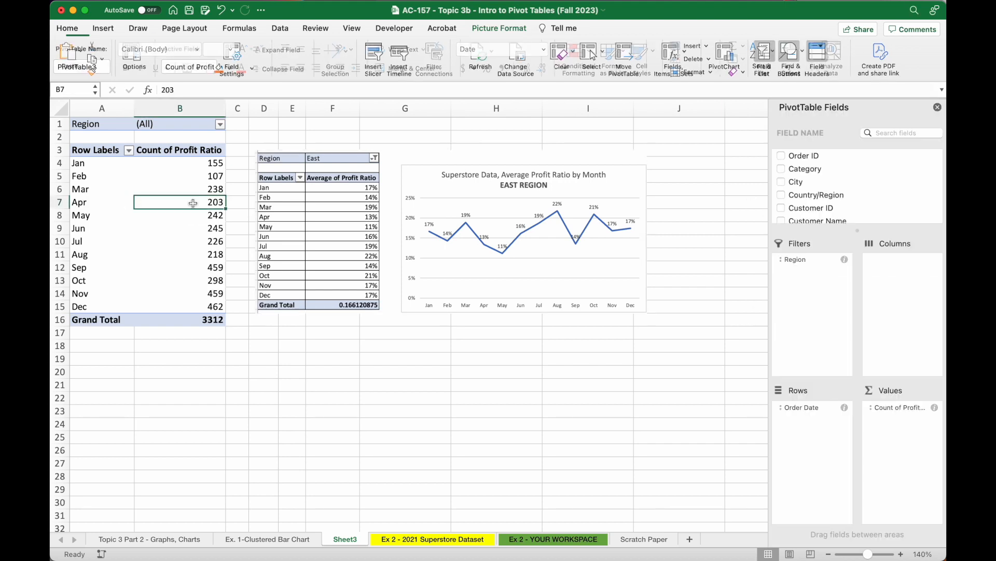
key("Down")
key("Down")
key("Down")
key("Down")
- Close the PivotTable field list and show it again for the active PivotTable
left_click(938, 107)
left_click(178, 202)
left_click(122, 194)
left_click(194, 179)
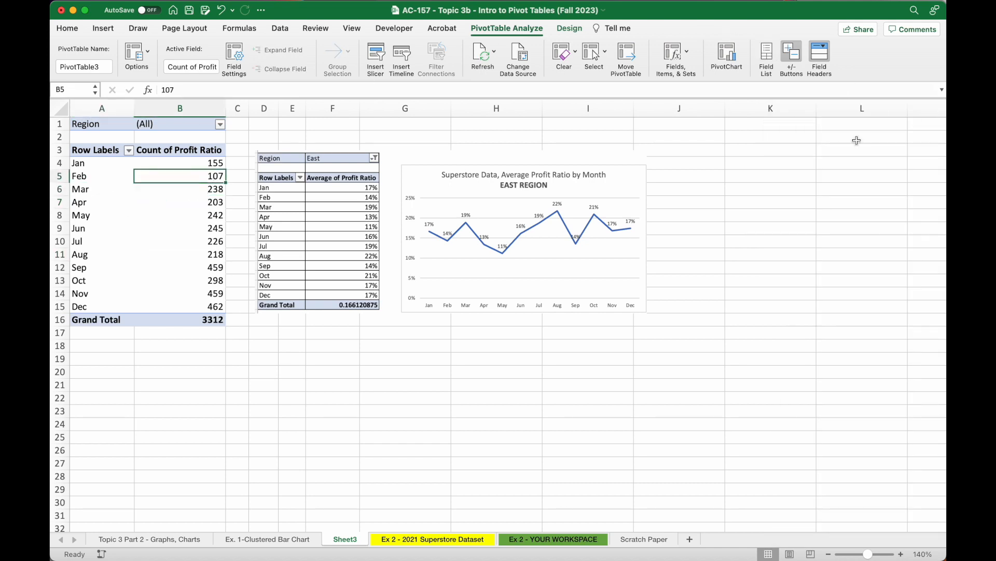
left_click(767, 61)
left_click(768, 61)
left_click(768, 61)
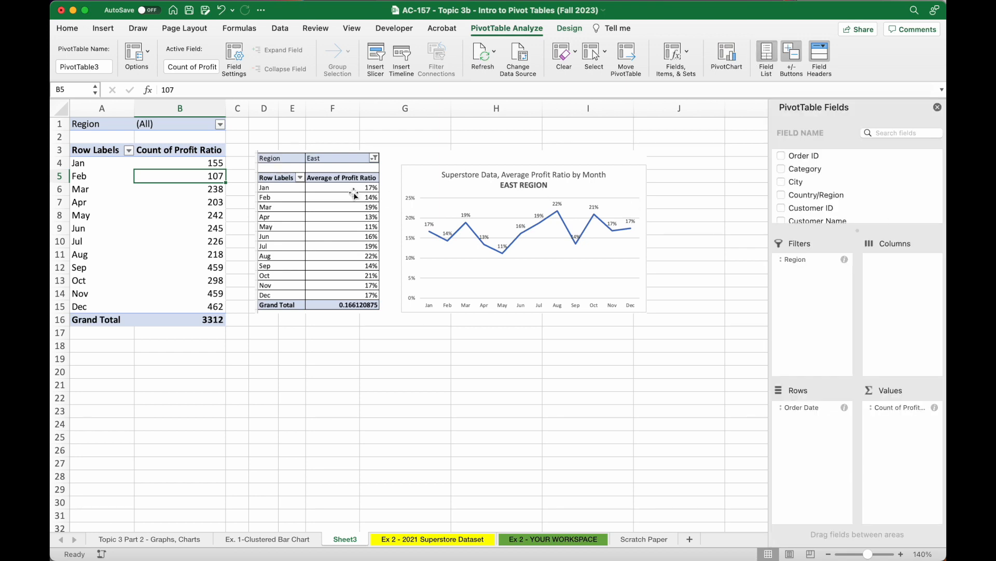
- Change the Profit Ratio values field to summarize by Average instead of Count
left_click_drag(186, 153, 192, 315)
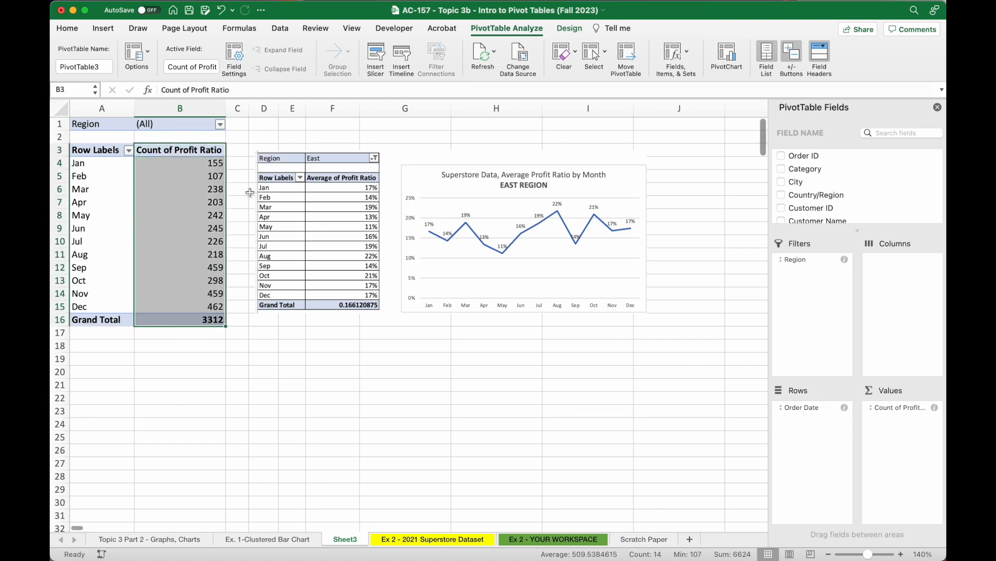
left_click(175, 167)
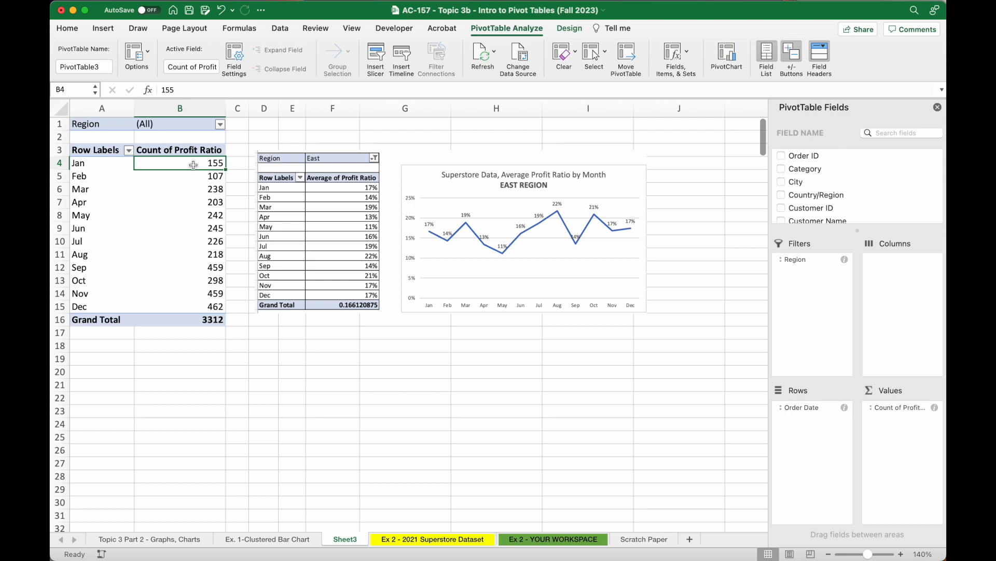
left_click(212, 176)
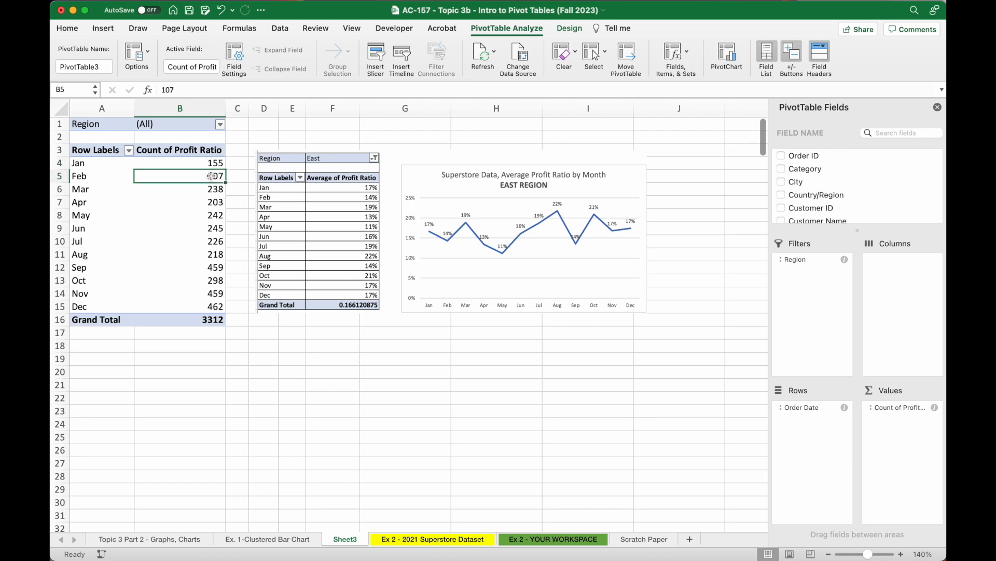
left_click(938, 407)
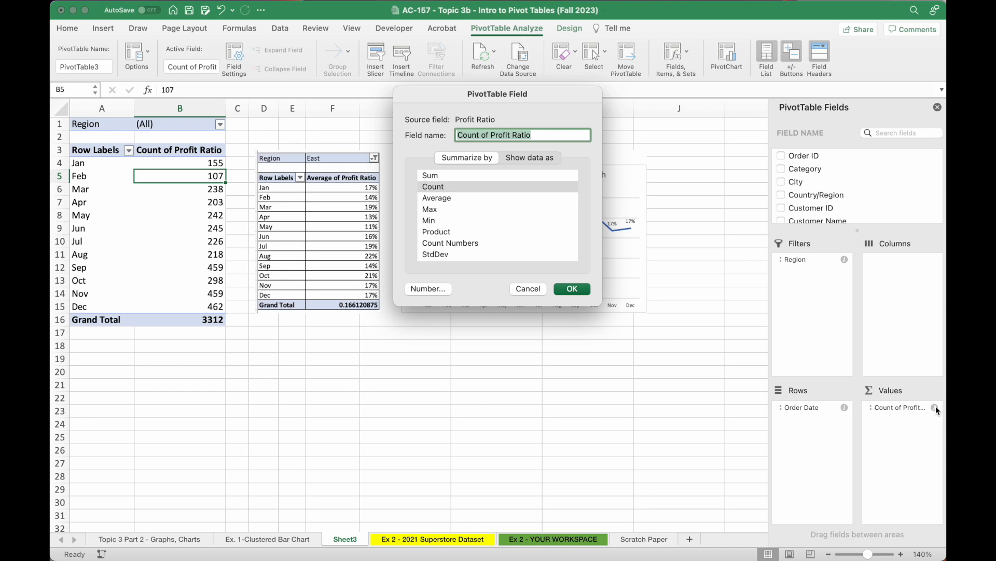
left_click(447, 198)
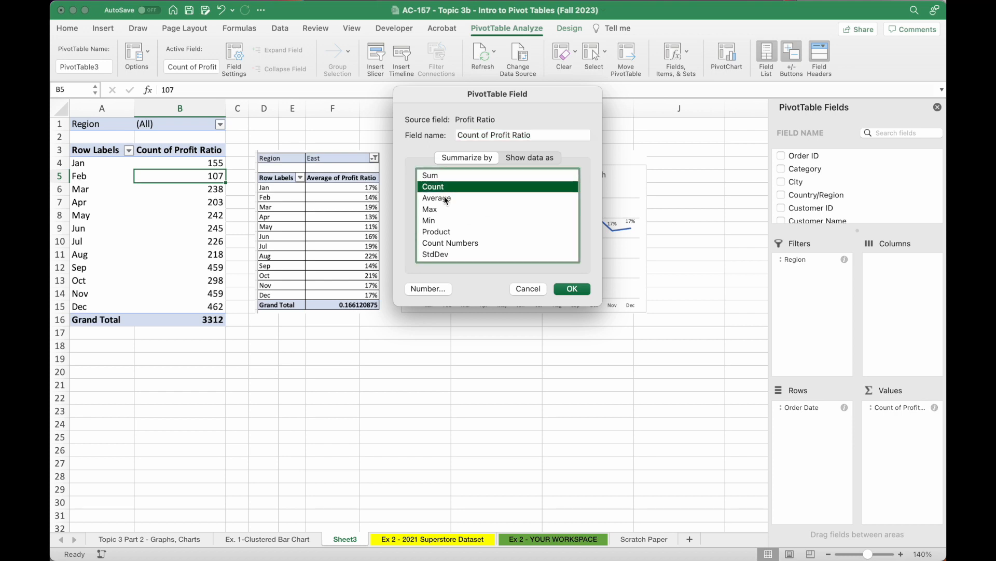
left_click(571, 289)
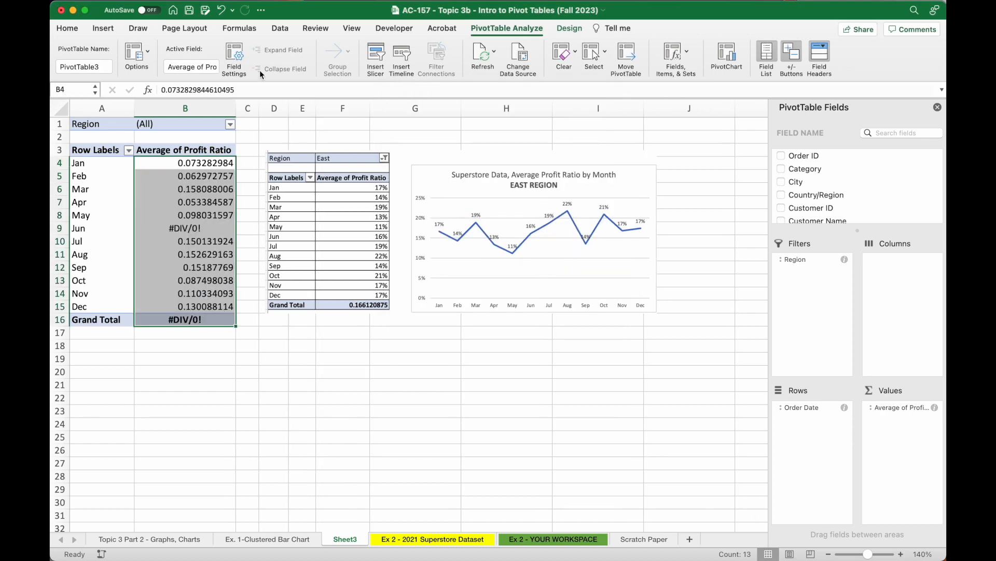
- Format the average profit ratio values as percentages and examine the June value
left_click(67, 31)
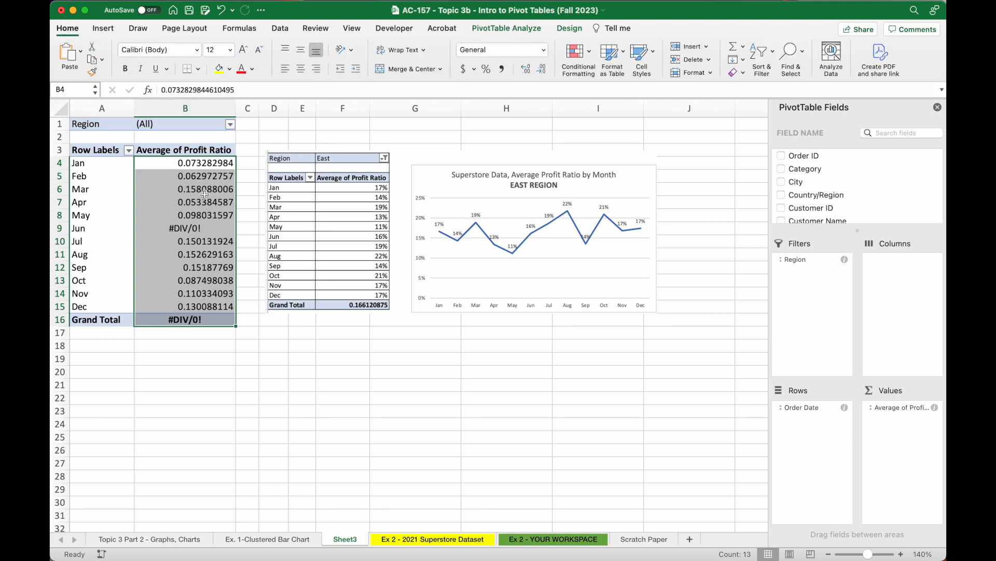
left_click(486, 69)
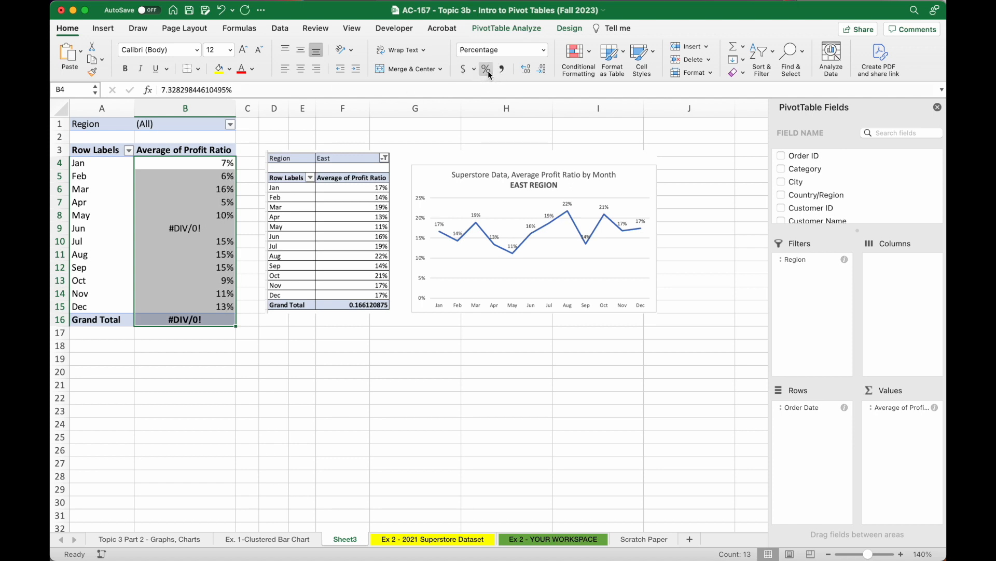
left_click(207, 229)
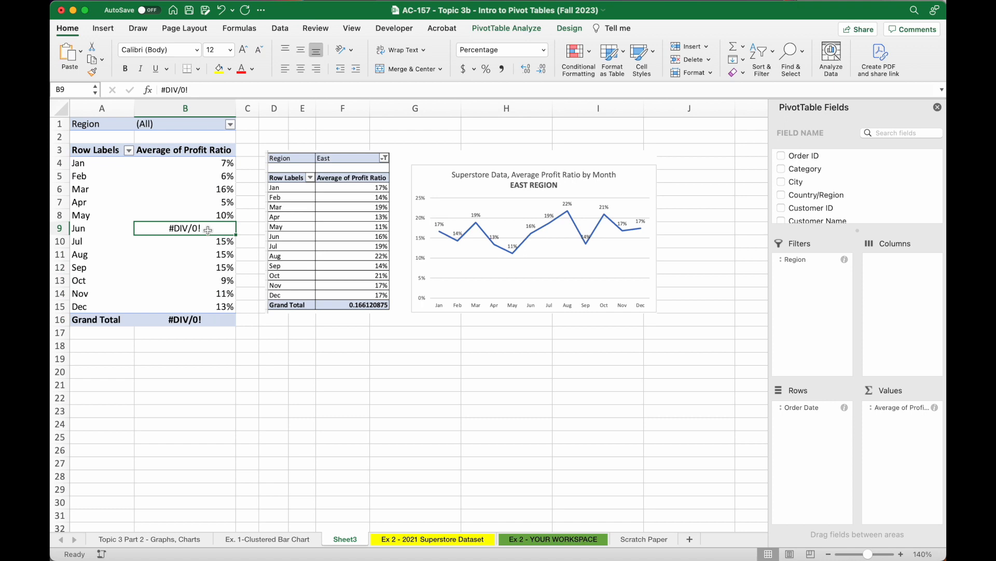
left_click_drag(86, 228, 203, 226)
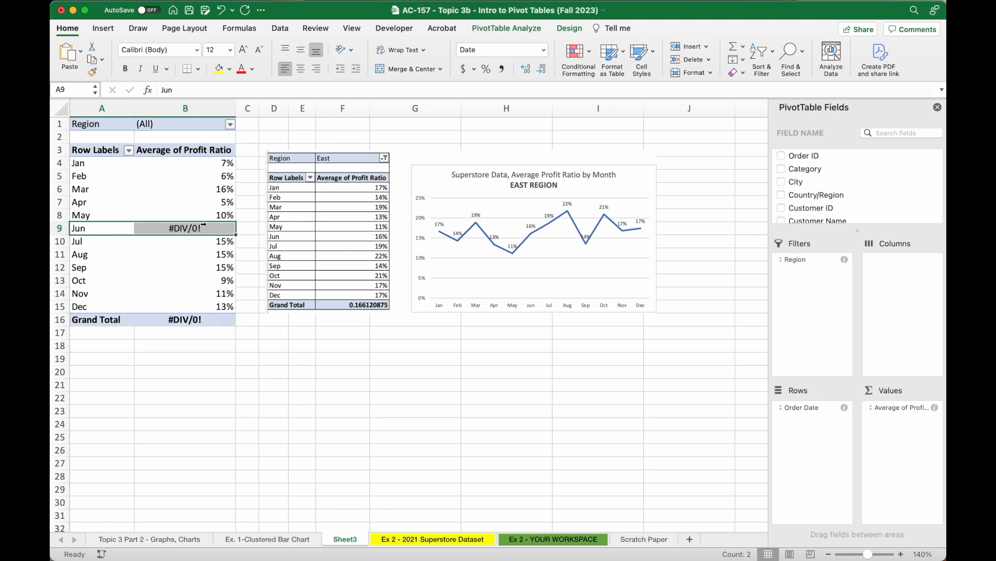
left_click(183, 231)
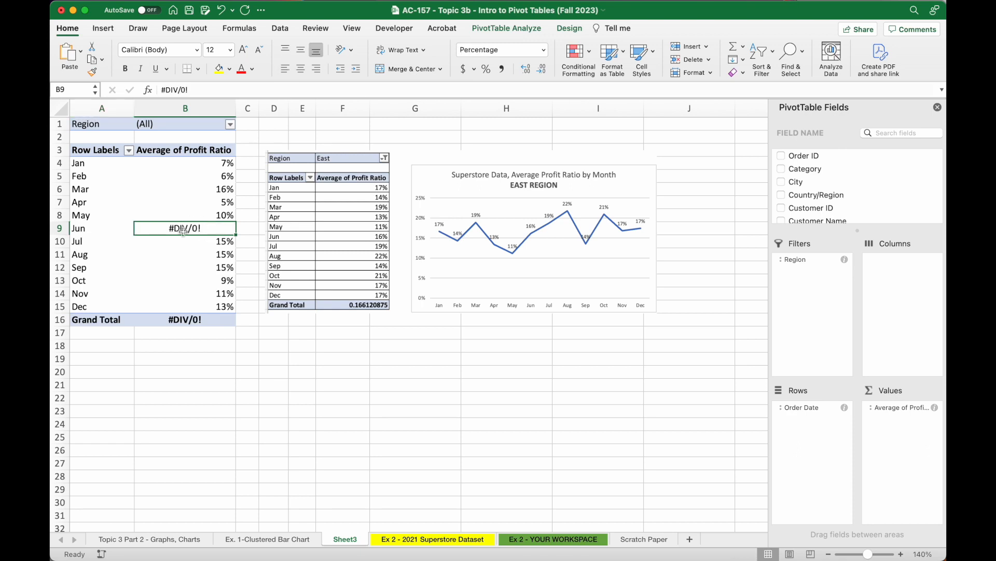
- Filter the PivotTable's Region field to show only East
left_click(230, 126)
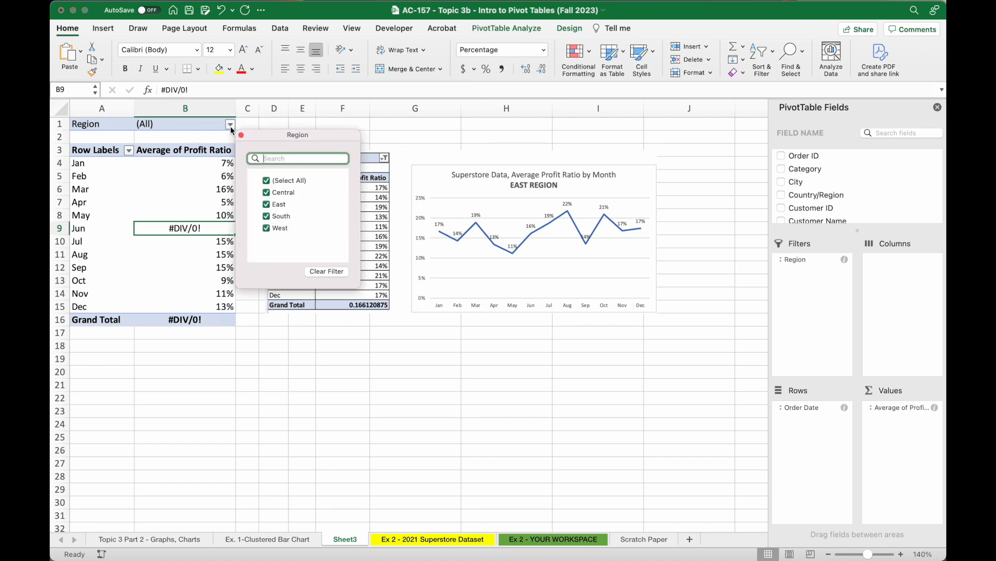
left_click(267, 181)
left_click(266, 202)
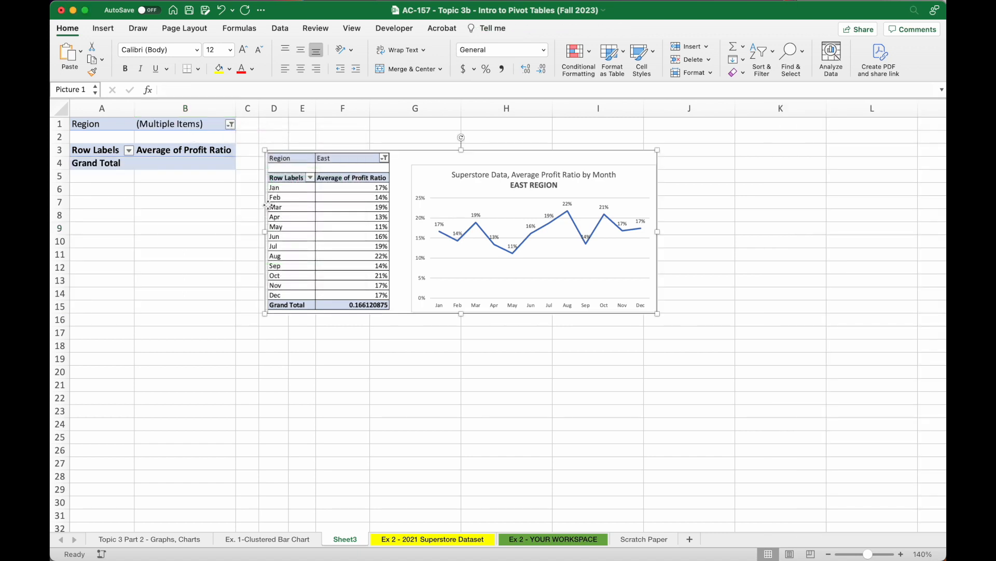
left_click(229, 128)
left_click(266, 204)
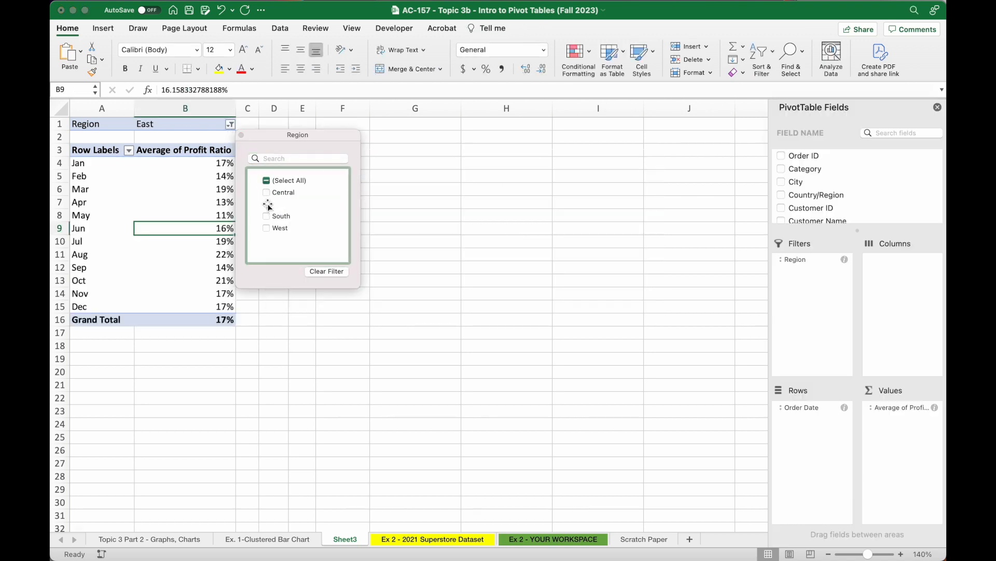
- Rename the PivotTable's headers to Month and Avg Ratio % and its total label to Overall Average, and widen column A to fit
left_click(105, 150)
type("Month")
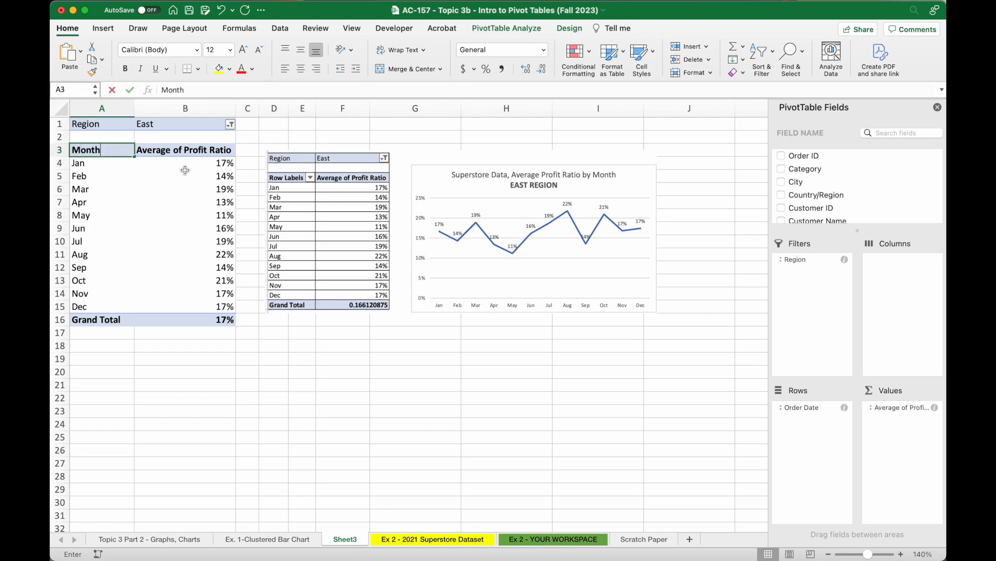
key("Tab")
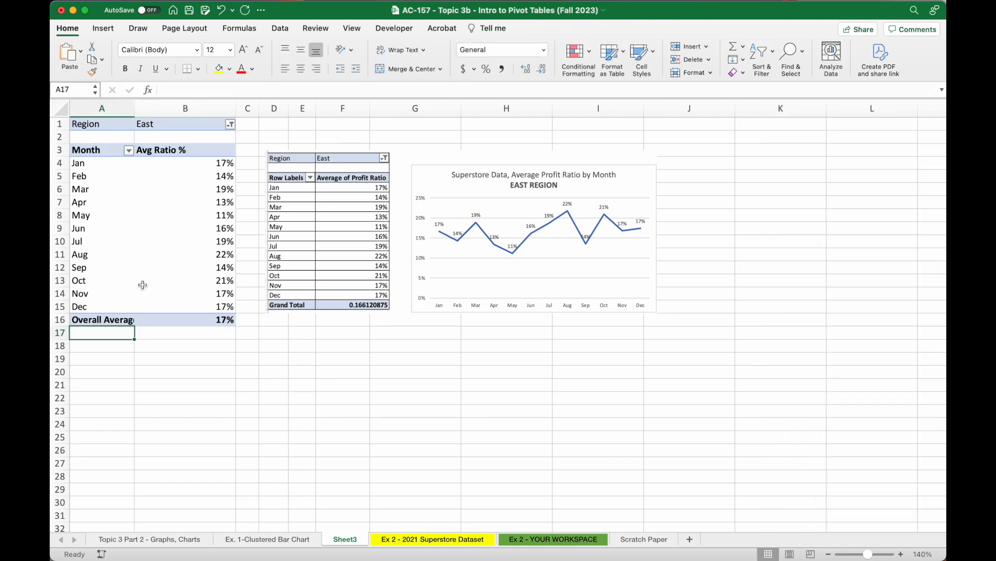
left_click_drag(134, 108, 146, 108)
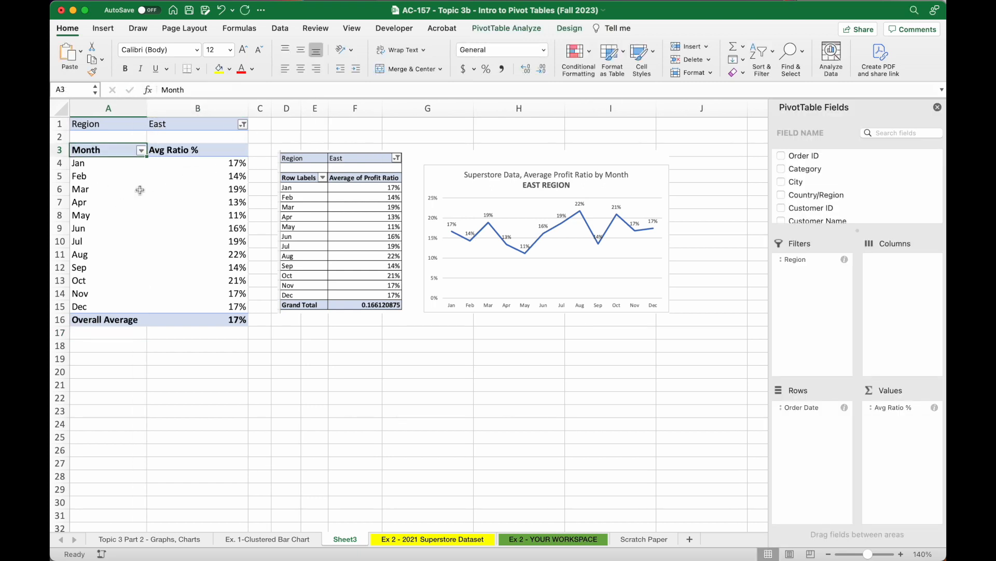